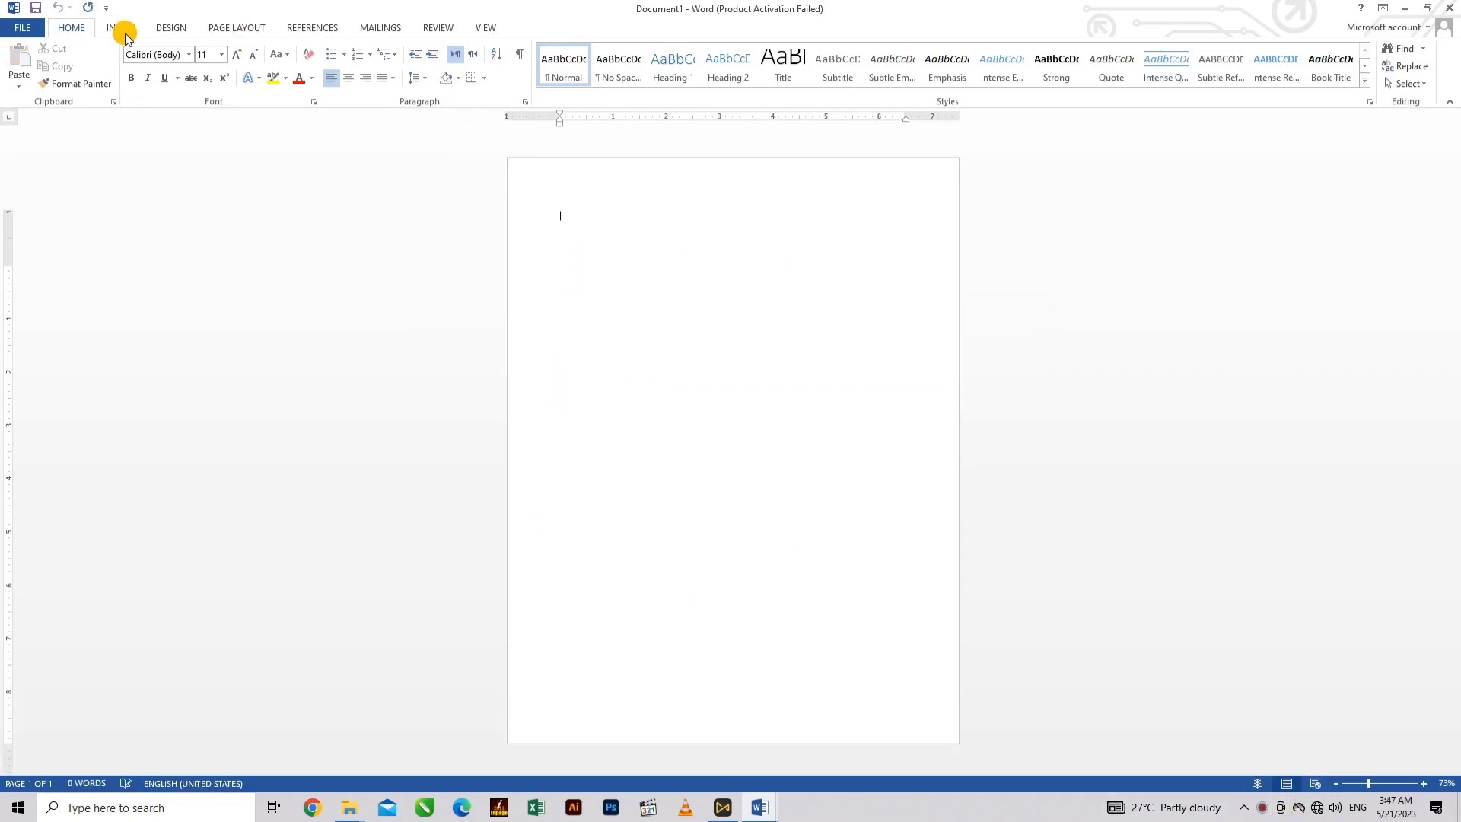
# Set up the page as A4 in landscape orientation with narrow 0.5-inch margins
pyautogui.click(237, 27)
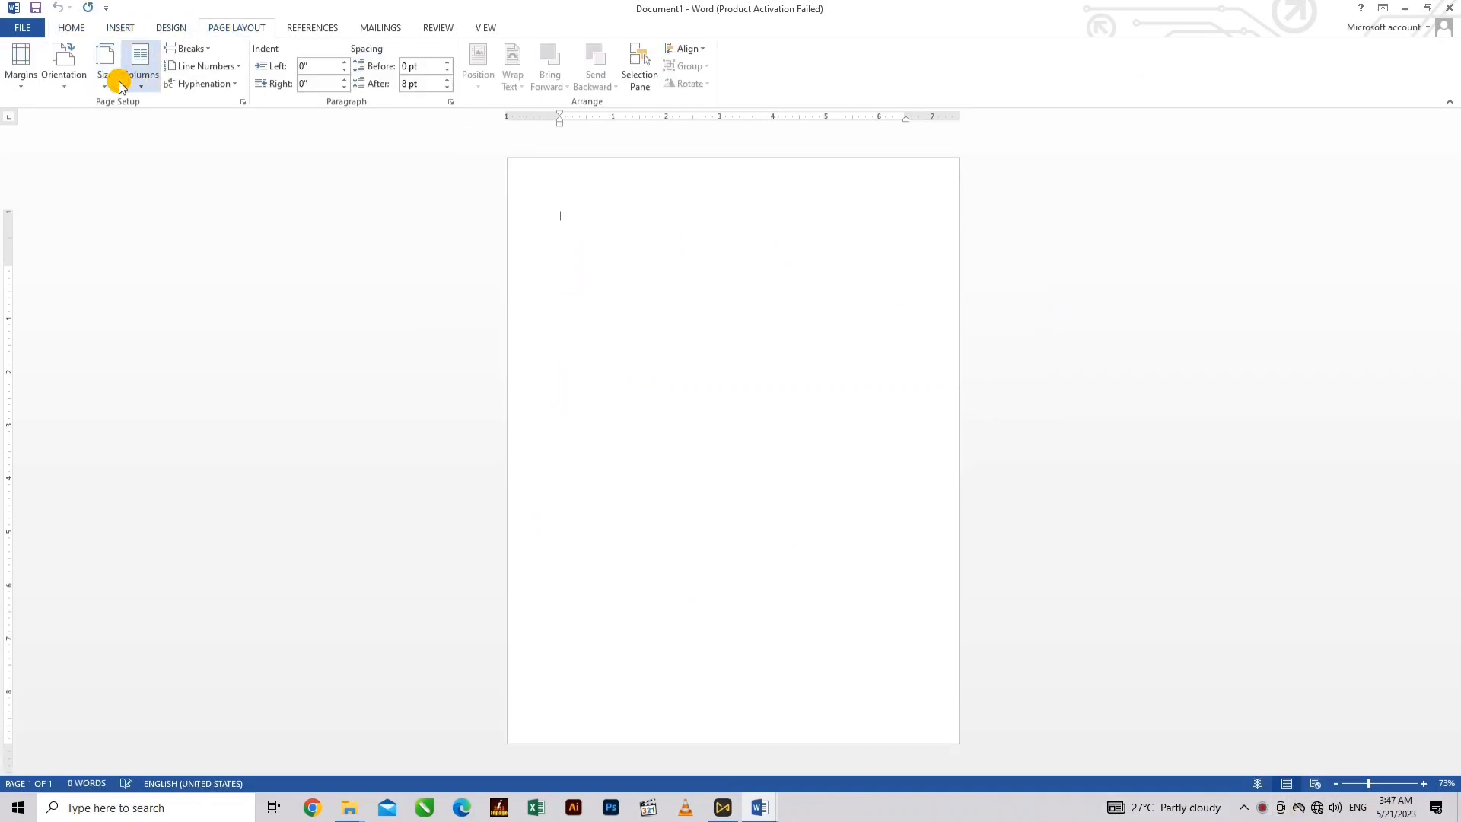
pyautogui.click(108, 88)
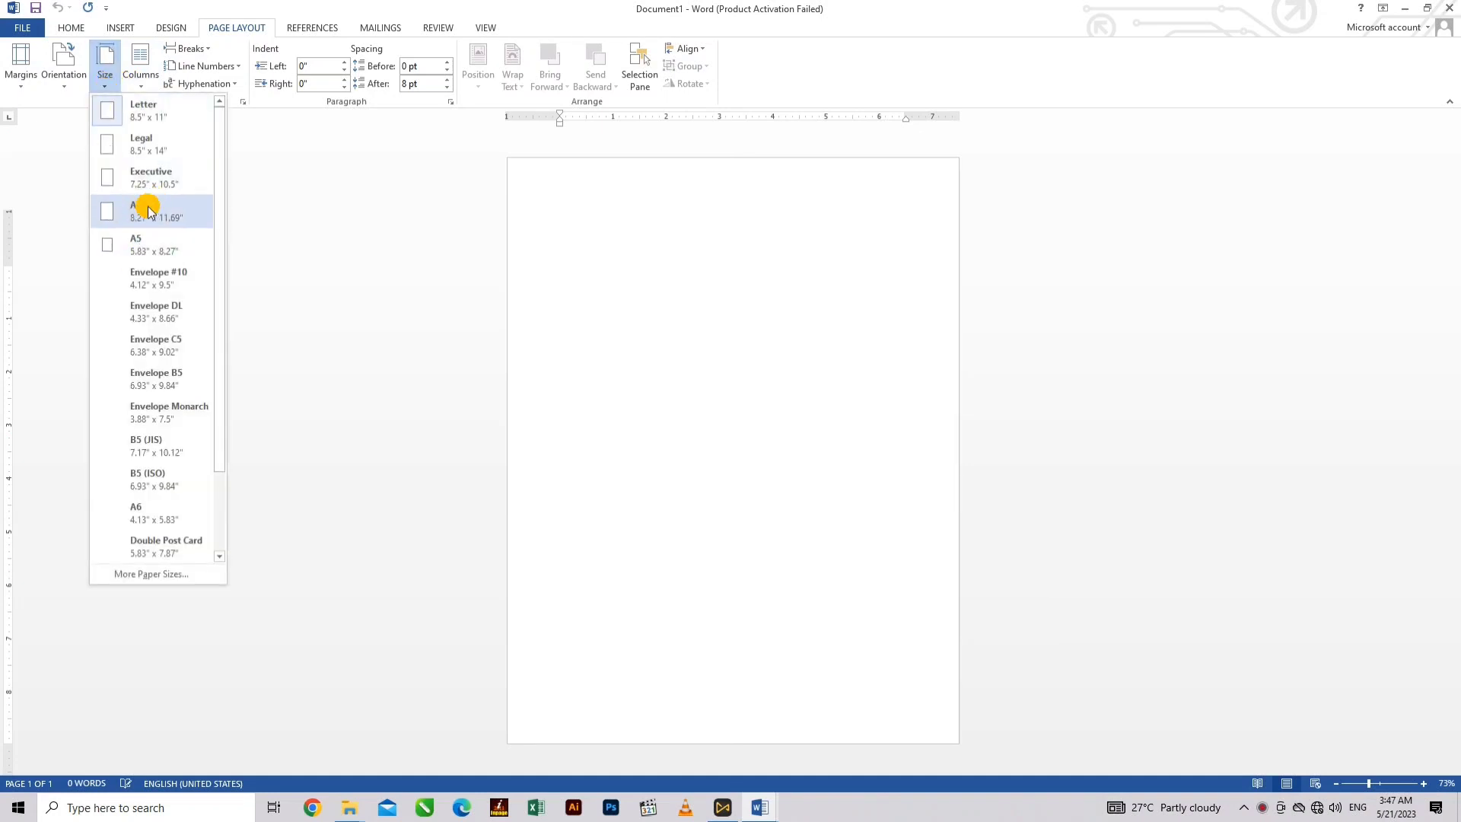
pyautogui.click(146, 211)
pyautogui.click(61, 76)
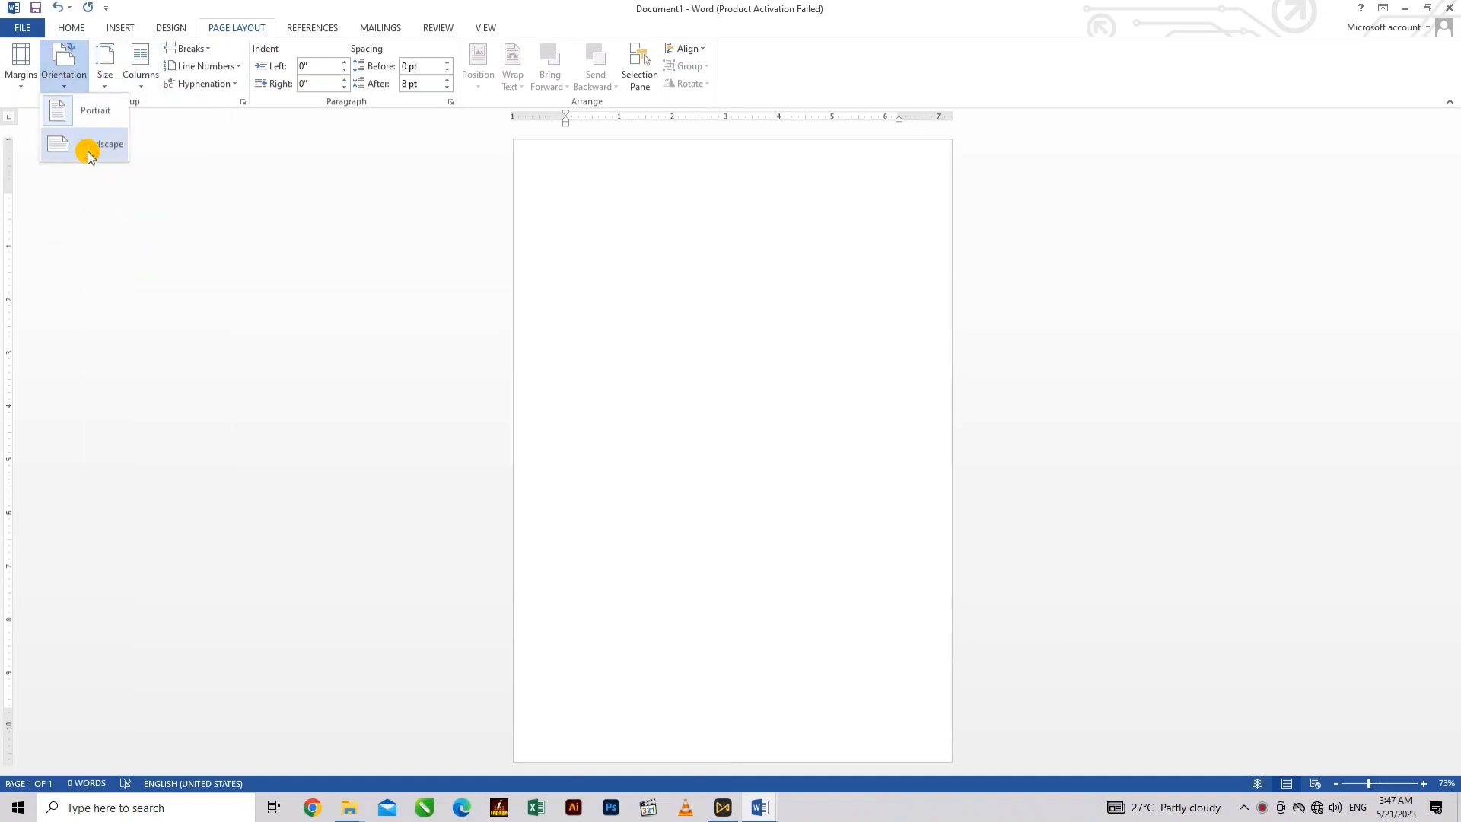
pyautogui.click(87, 155)
pyautogui.click(21, 80)
pyautogui.click(72, 169)
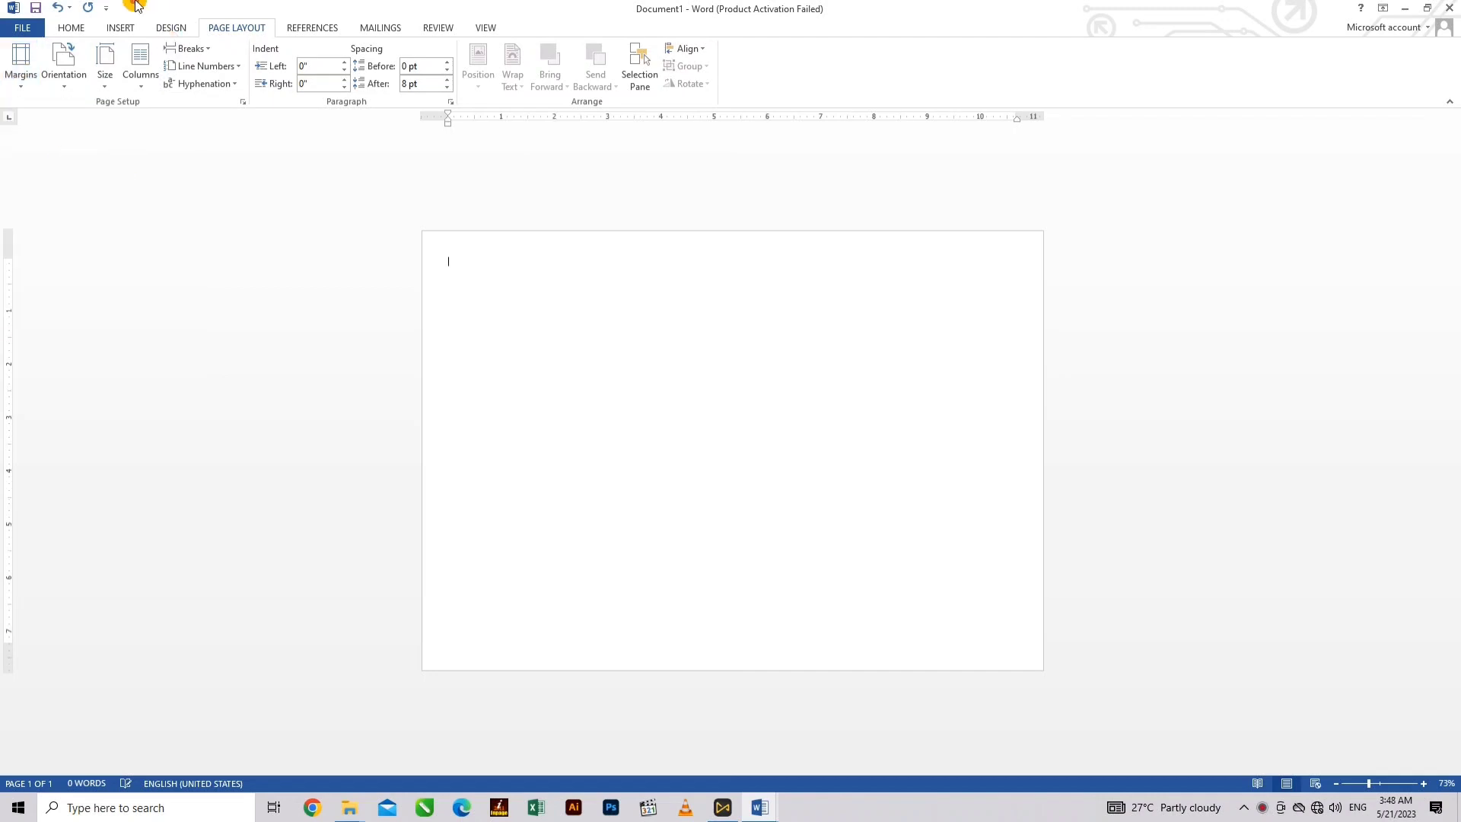
# Draw a rectangle about 10.01" wide and 6.73" high on the page and move it near the page centre
pyautogui.click(120, 29)
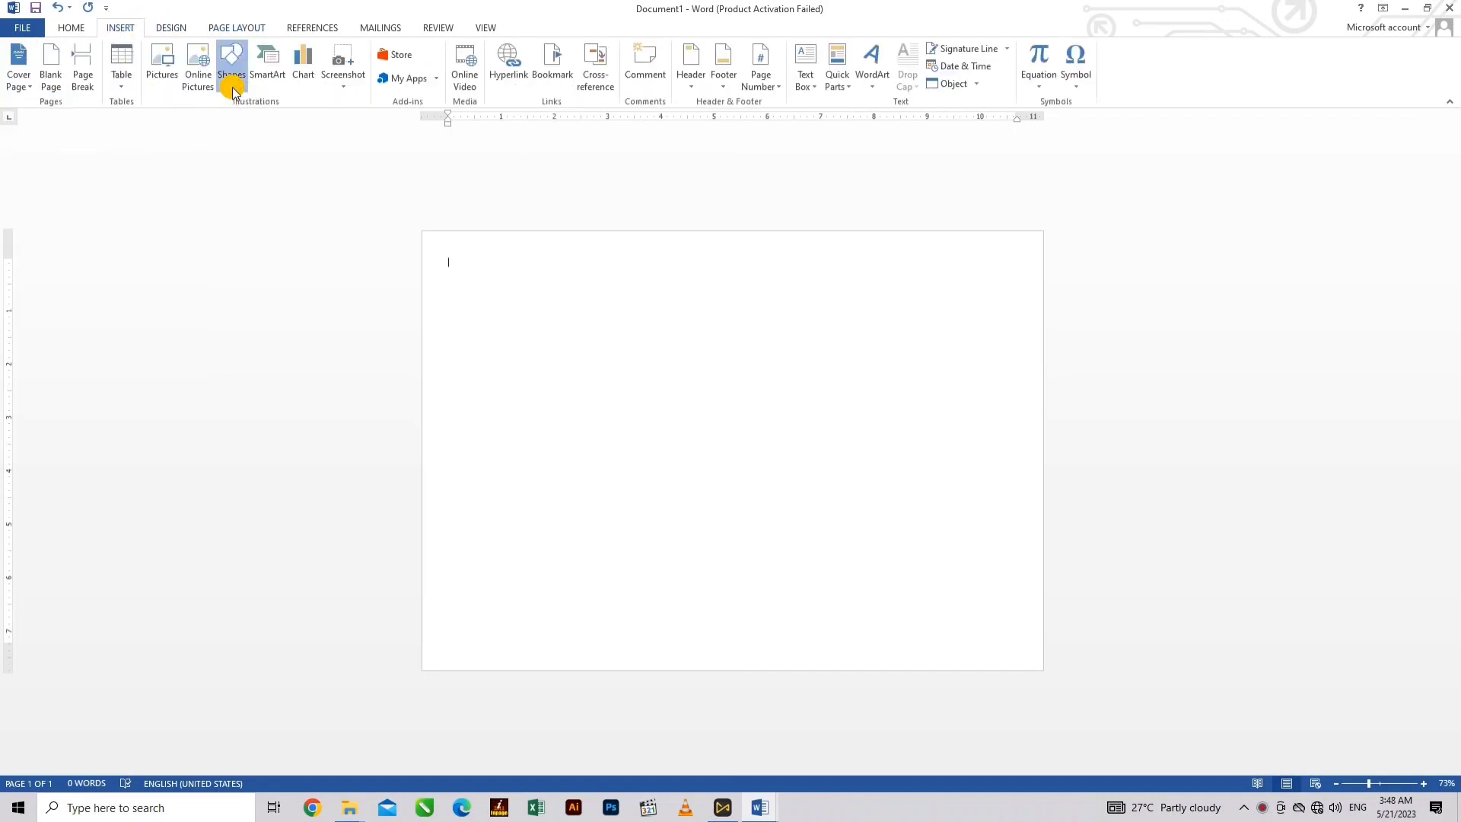
pyautogui.click(230, 61)
pyautogui.click(270, 121)
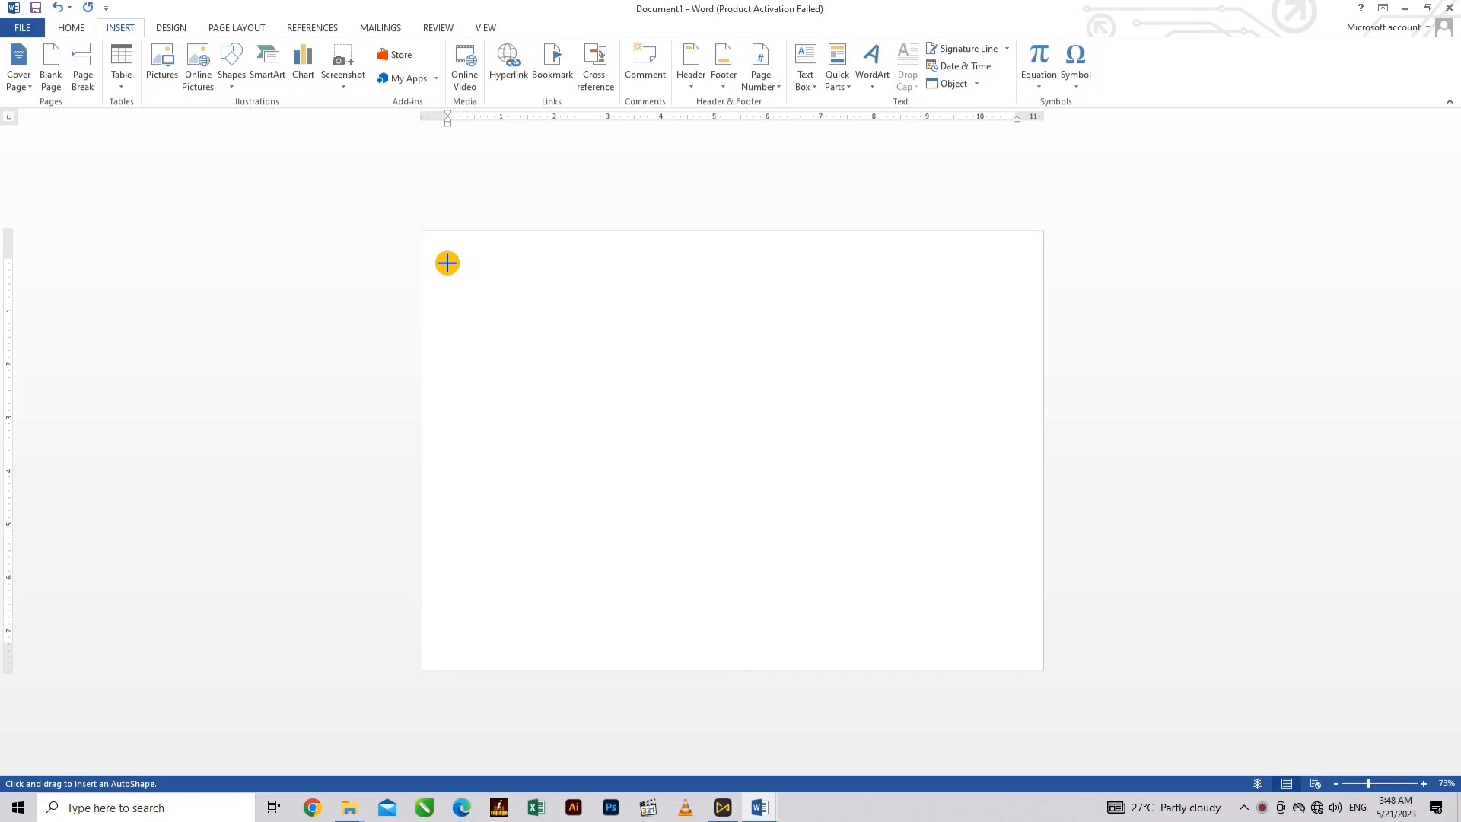
pyautogui.moveTo(448, 264)
pyautogui.mouseDown()
pyautogui.moveTo(682, 443)
pyautogui.moveTo(969, 578)
pyautogui.moveTo(1012, 632)
pyautogui.moveTo(982, 622)
pyautogui.mouseUp()
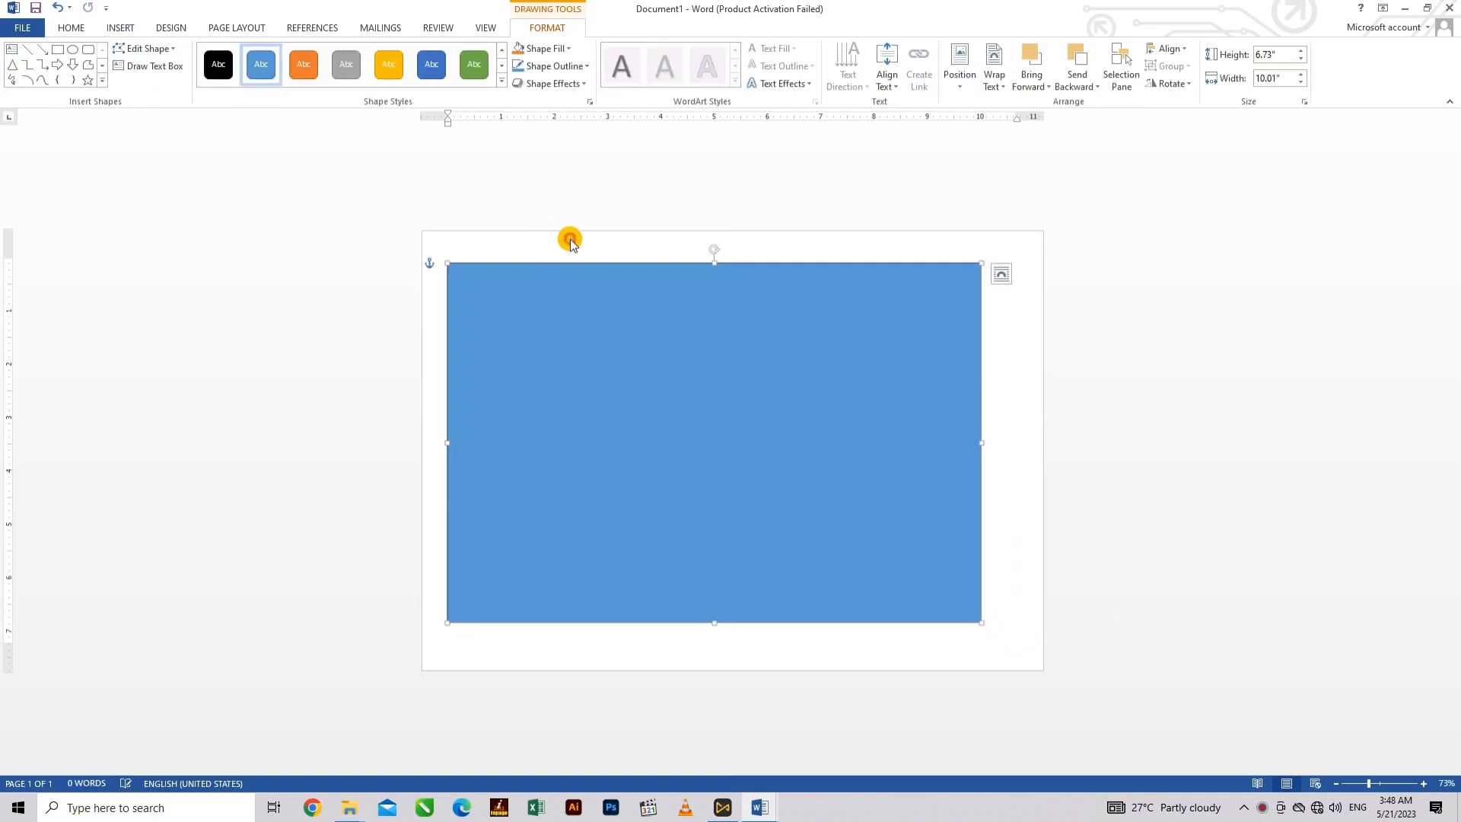
pyautogui.moveTo(574, 264); pyautogui.dragTo(615, 274)
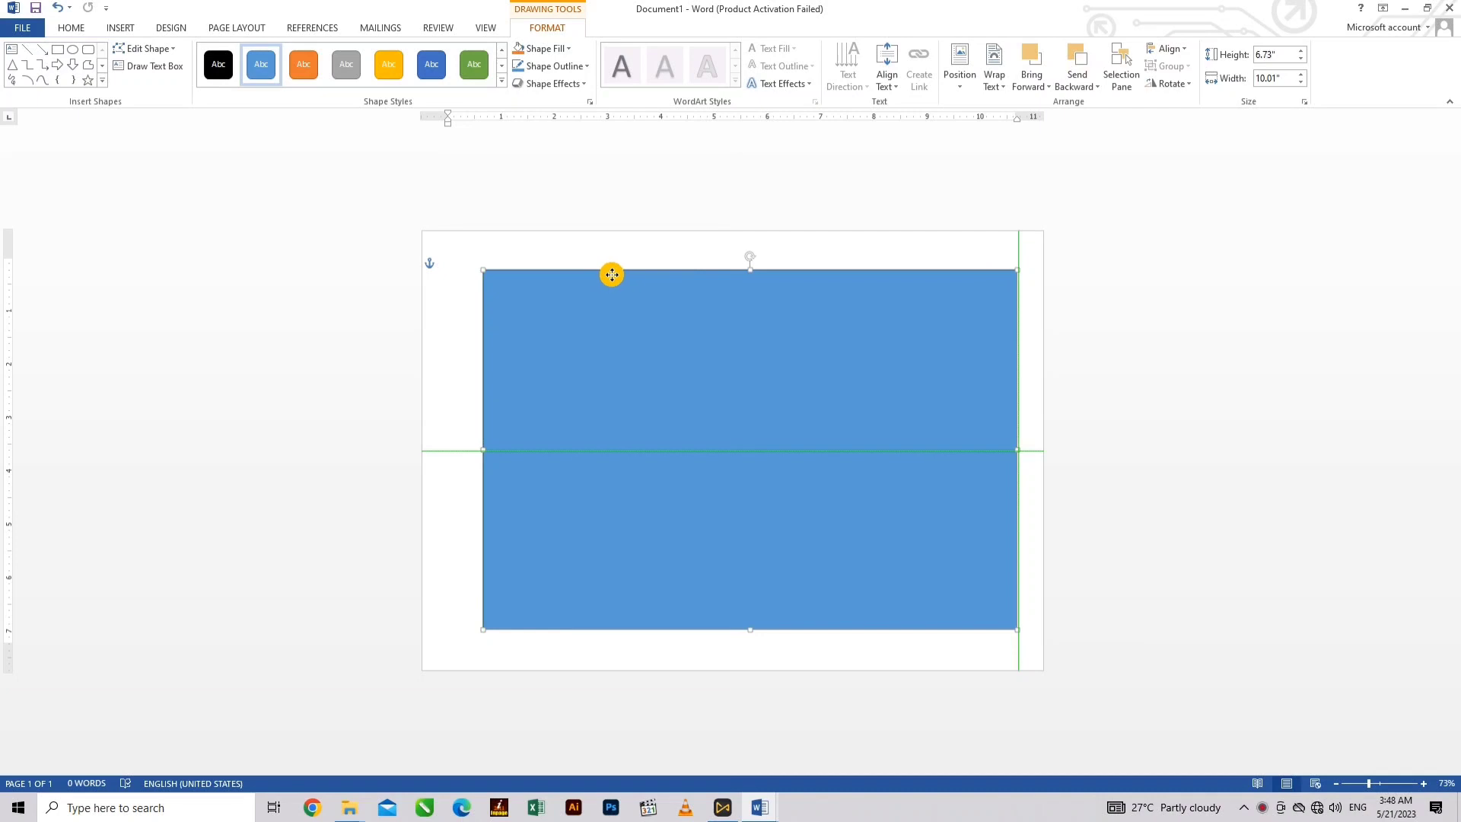
pyautogui.moveTo(608, 274); pyautogui.dragTo(598, 274)
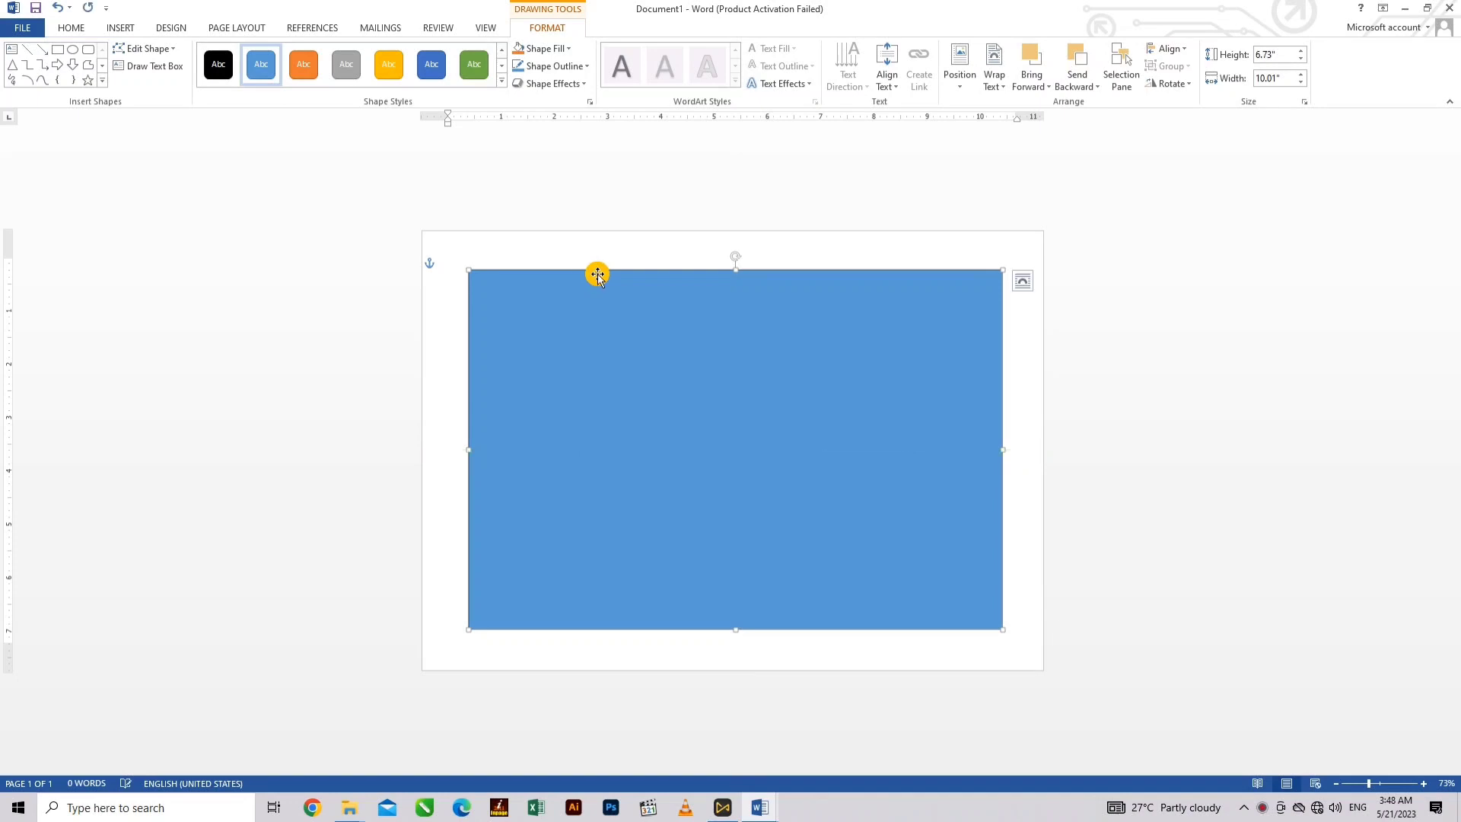
# Change the large rectangle's fill to white
pyautogui.click(542, 48)
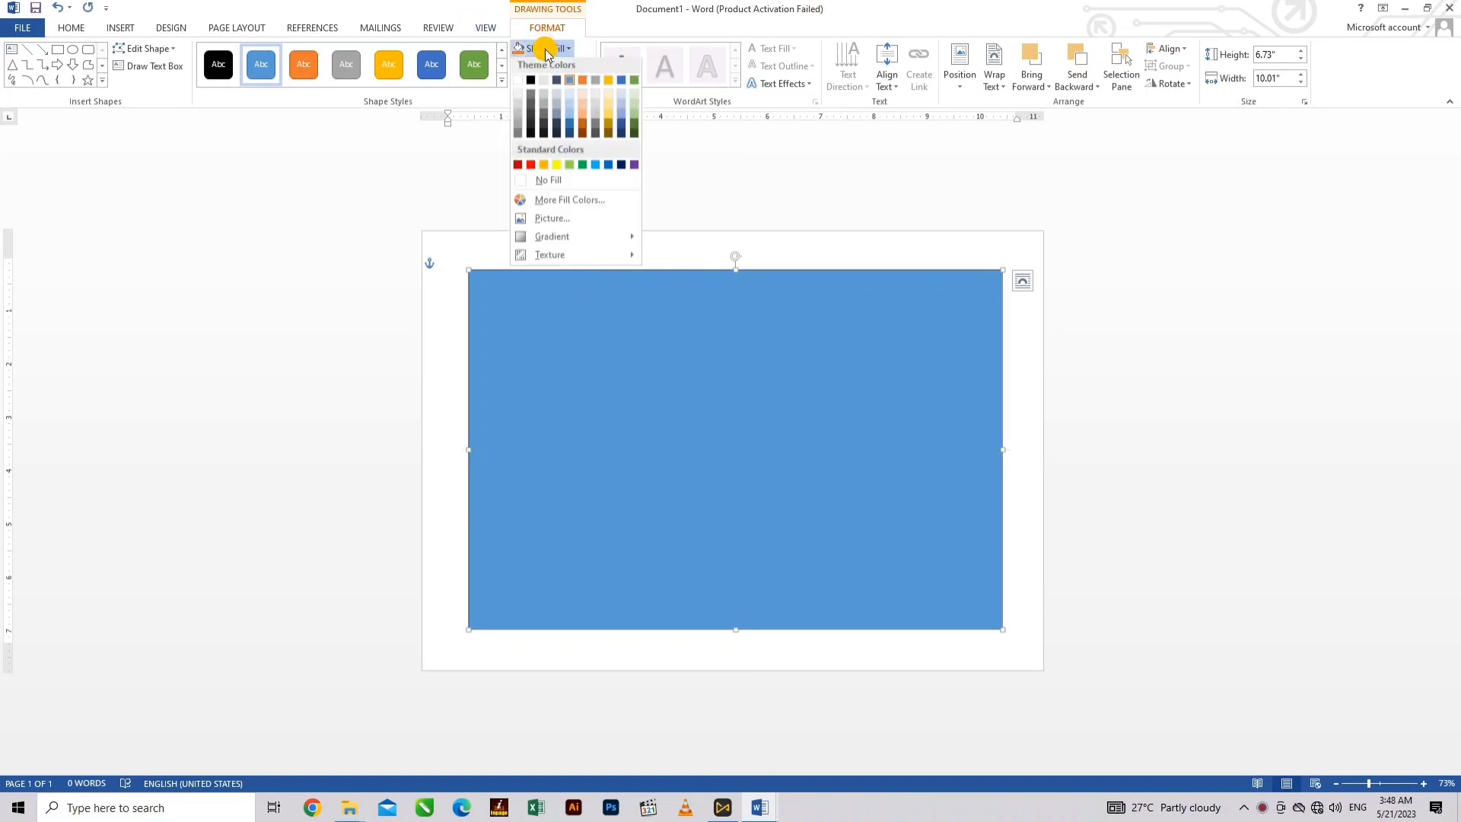
pyautogui.click(528, 185)
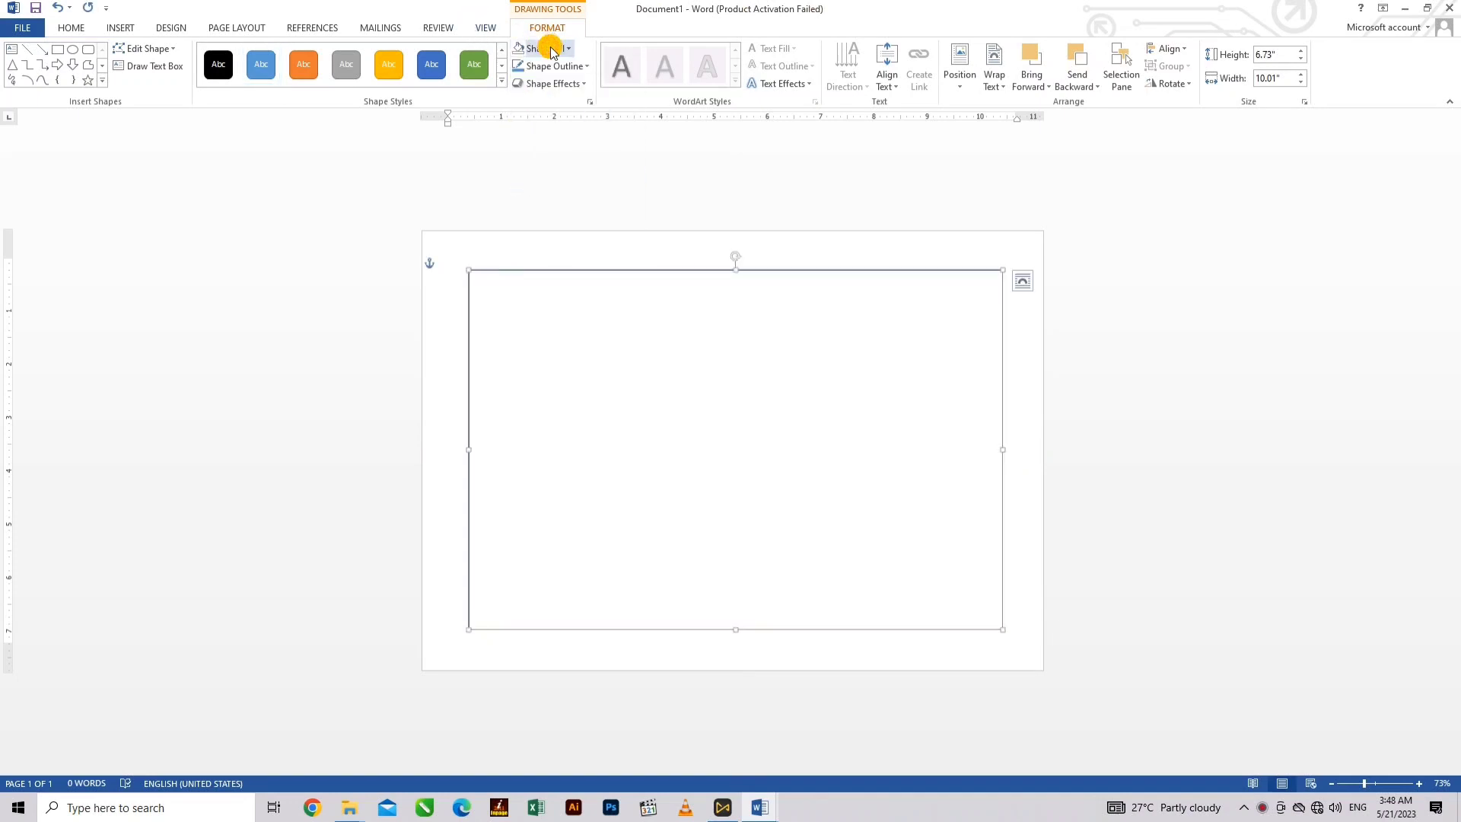
pyautogui.click(542, 48)
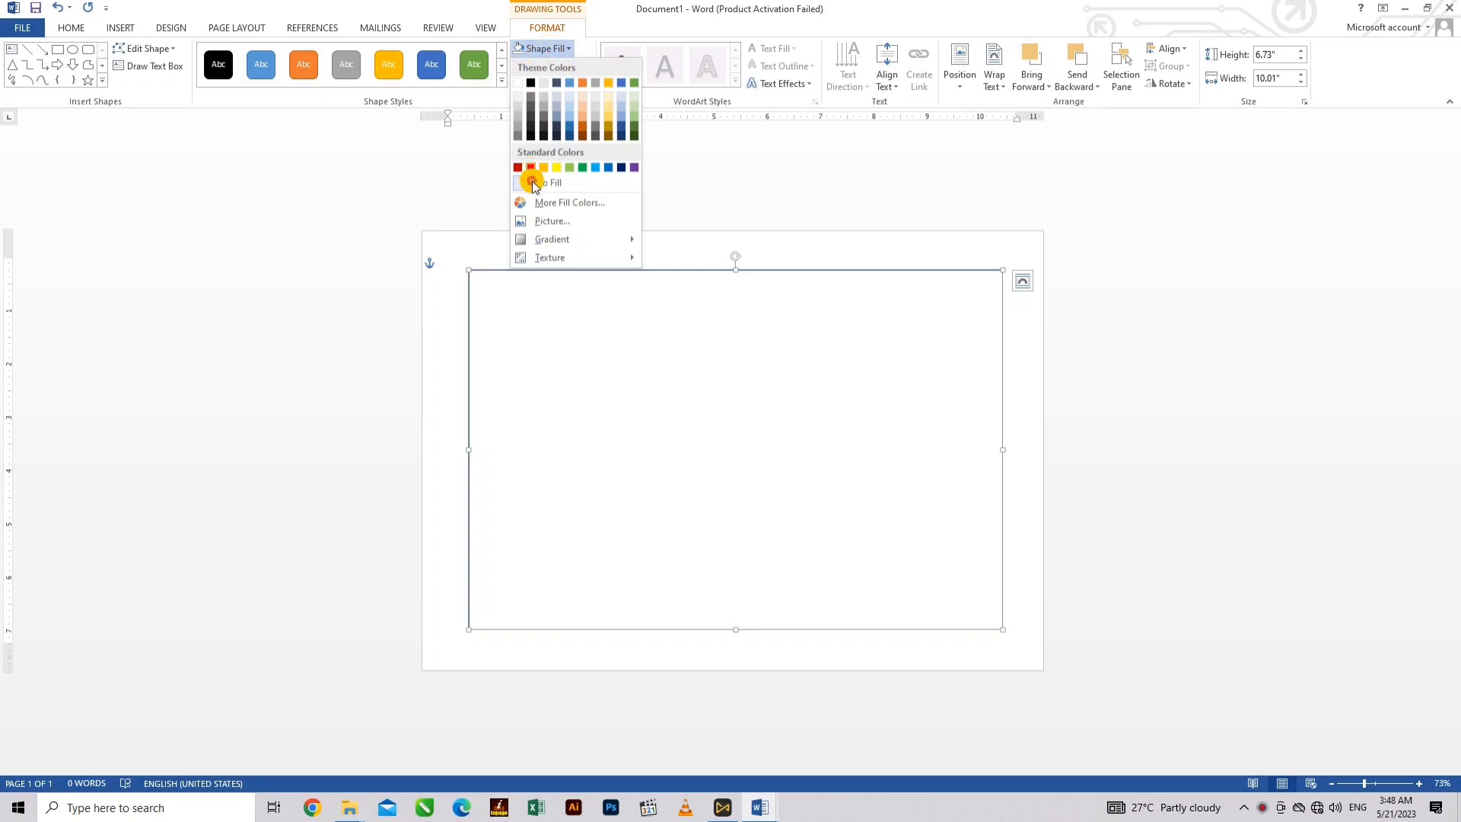
pyautogui.click(520, 82)
# Give the large rectangle a black outline with a 3 pt weight
pyautogui.click(529, 65)
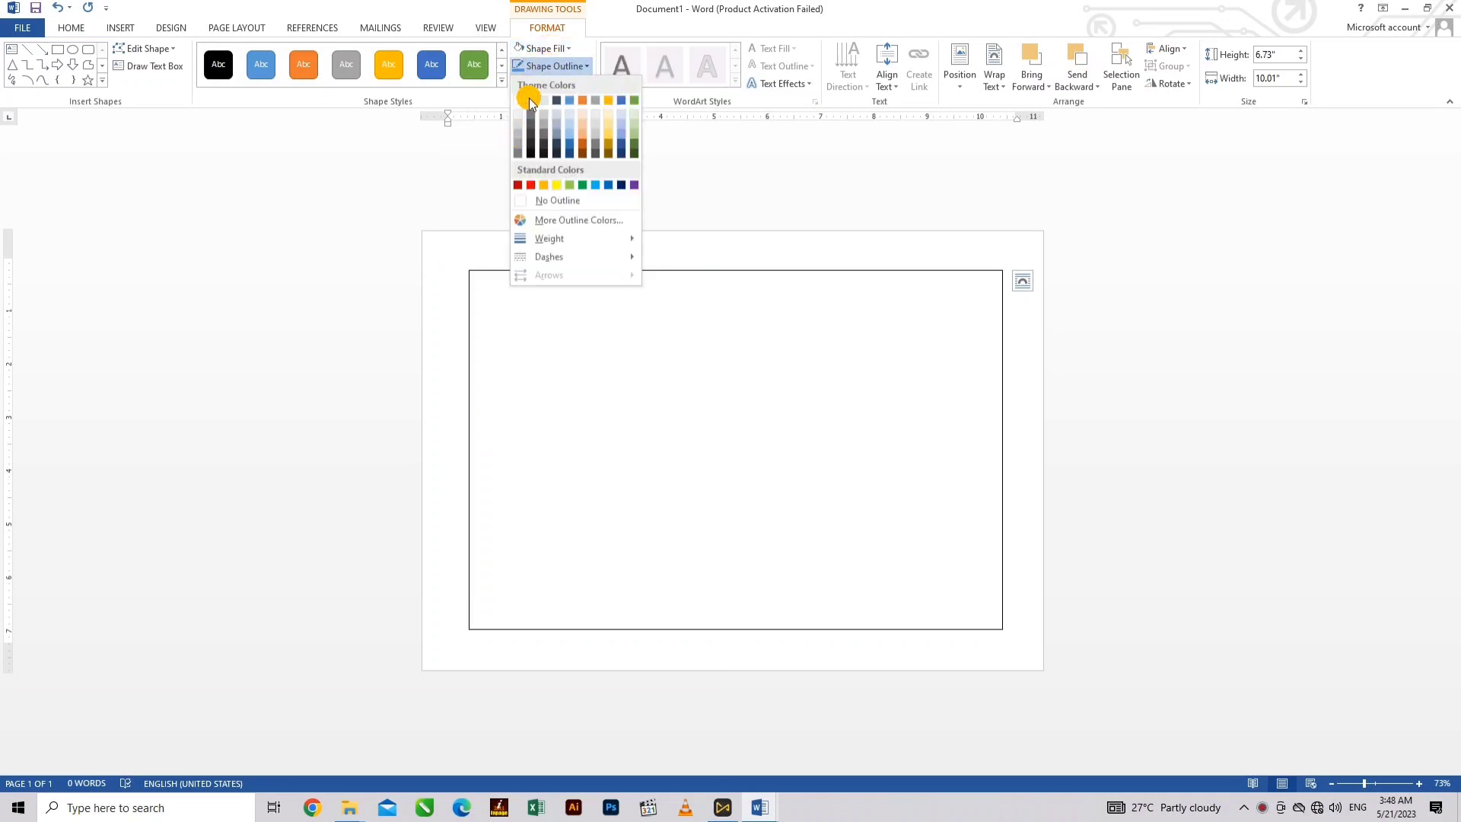
pyautogui.click(531, 101)
pyautogui.click(582, 66)
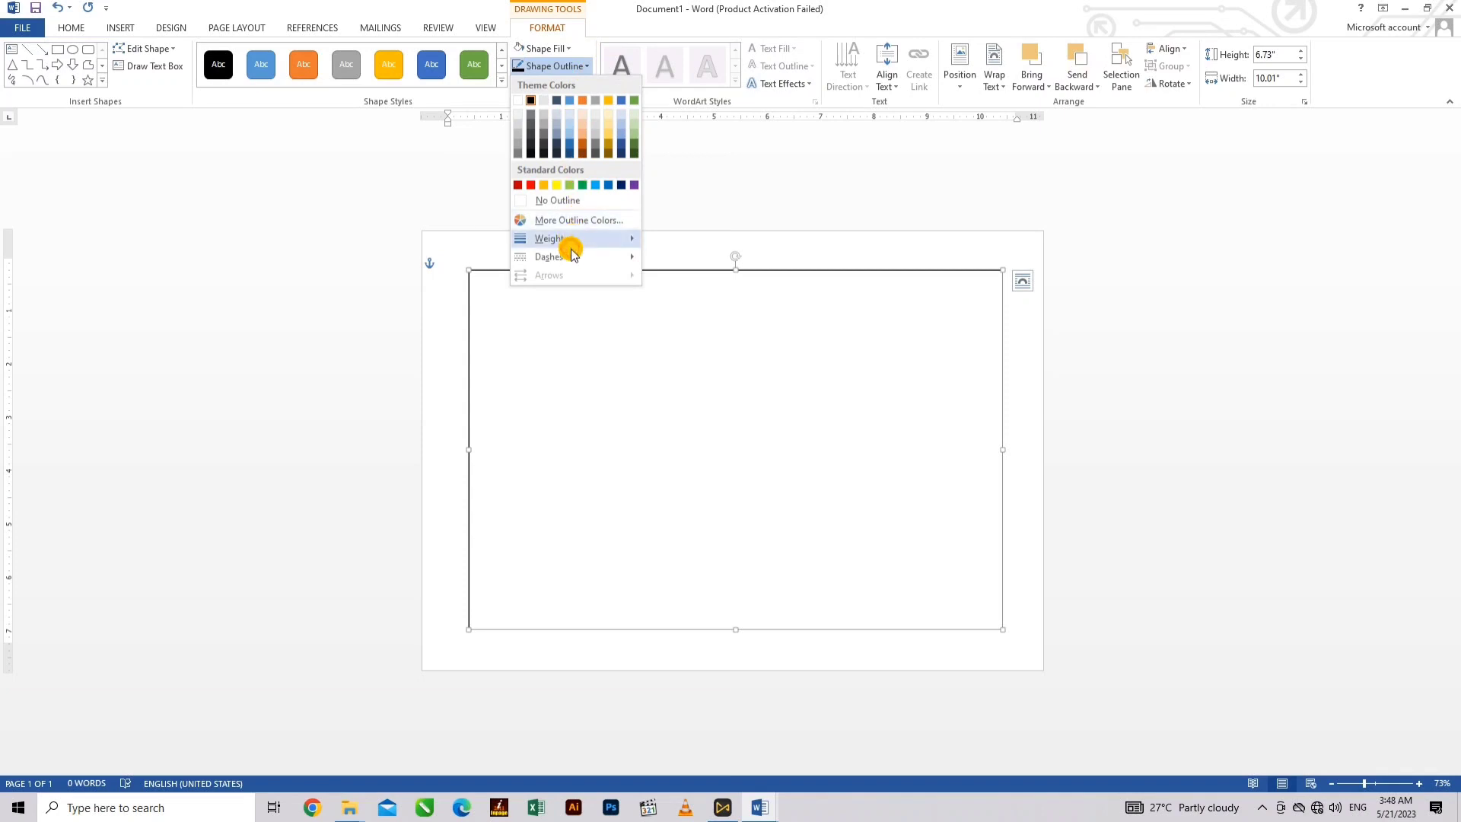
pyautogui.moveTo(574, 239)
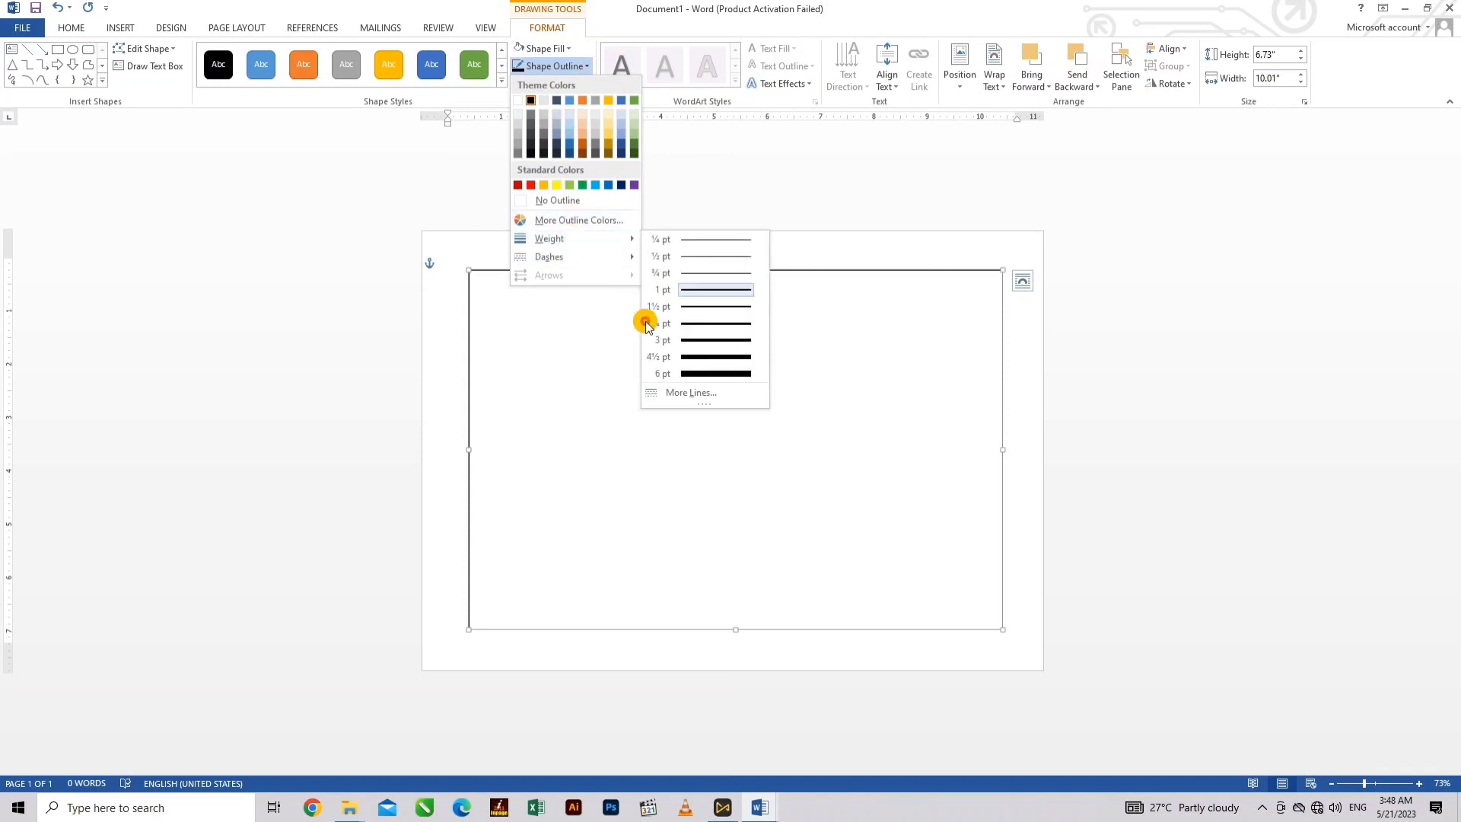
pyautogui.click(706, 340)
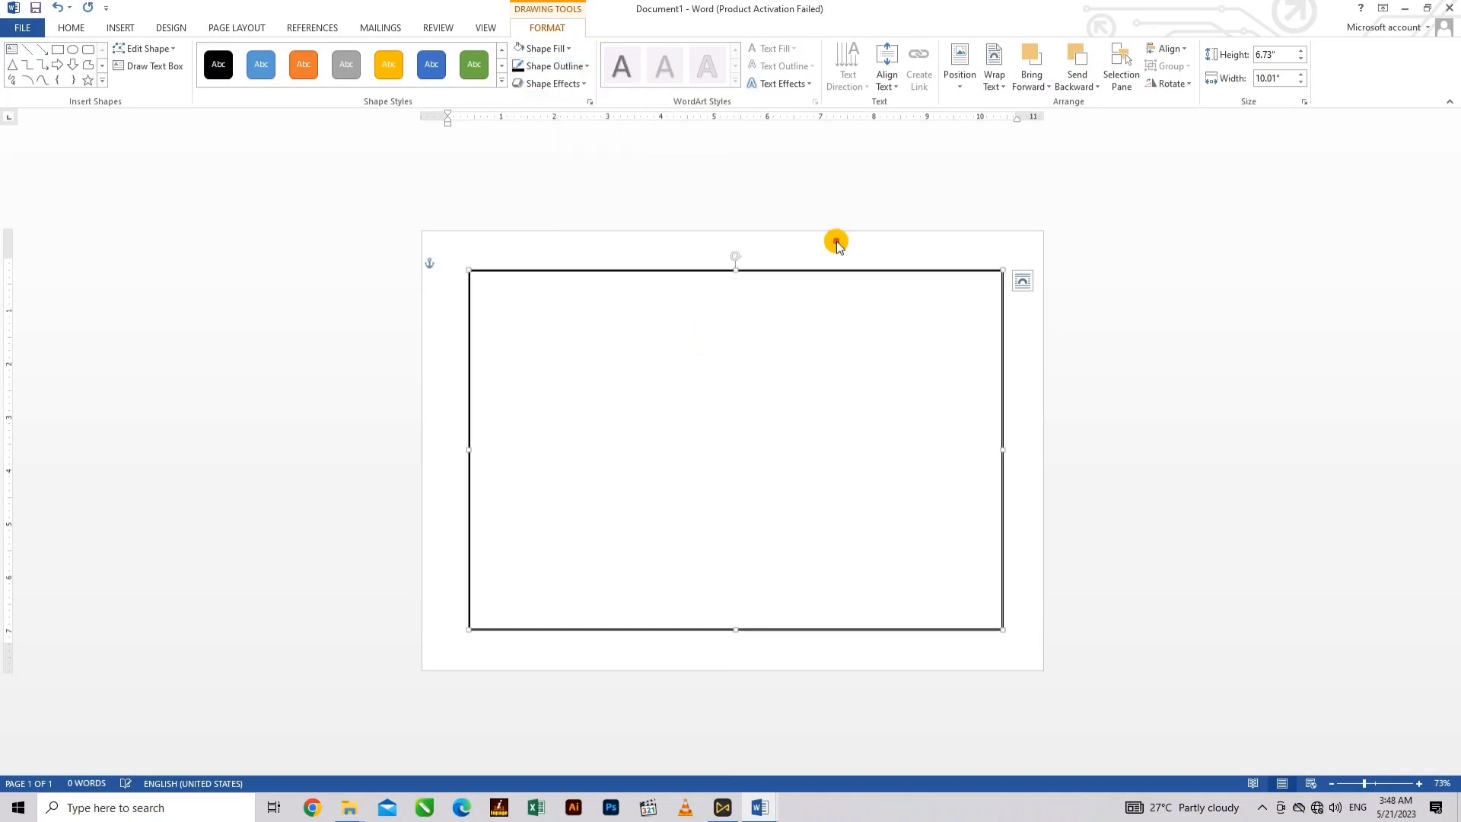
# Draw a narrow vertical rectangle about 0.66" wide and 5.24" high over the frame's right part
pyautogui.click(121, 30)
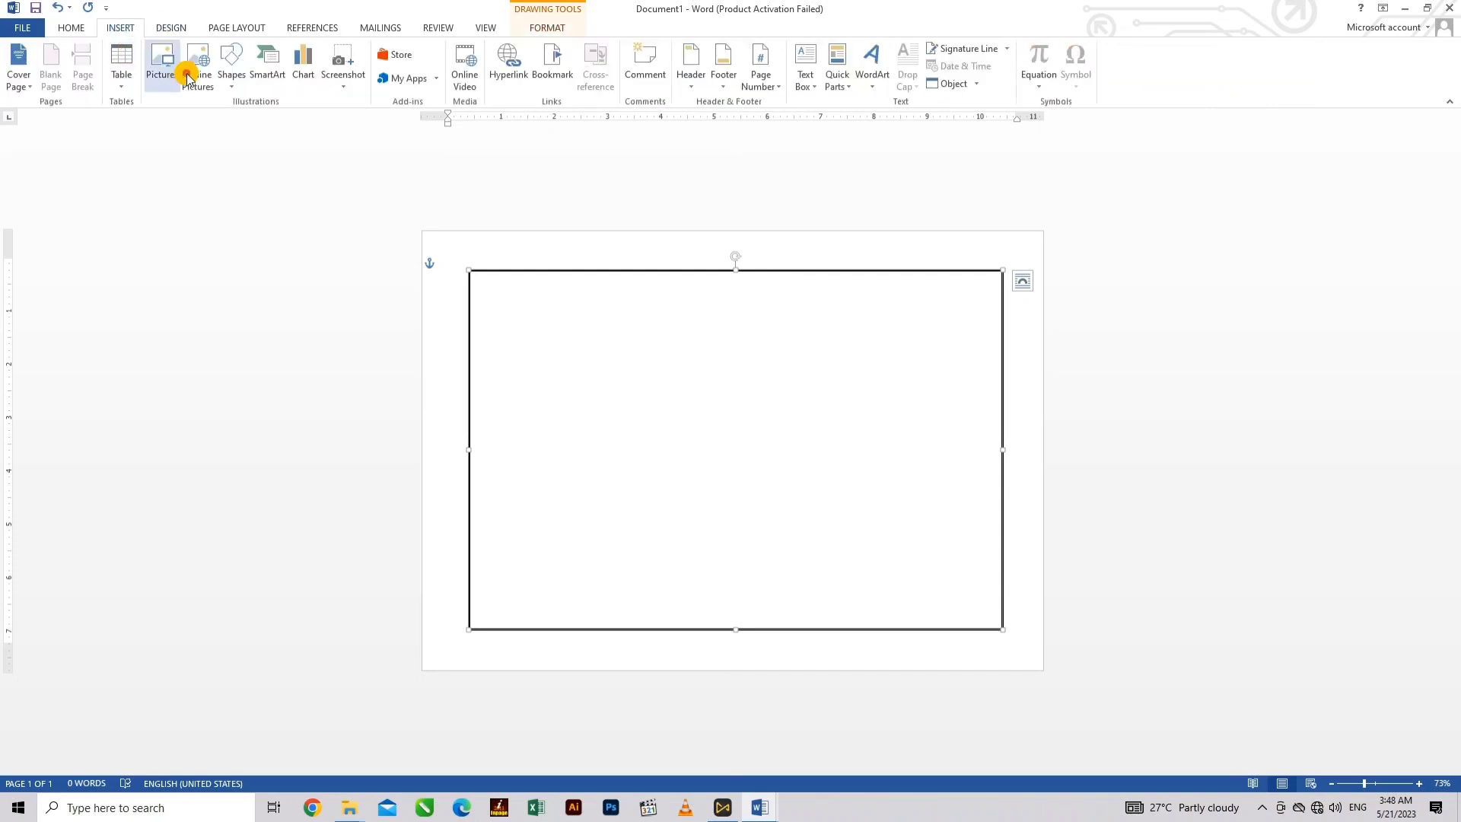
pyautogui.click(231, 64)
pyautogui.click(271, 119)
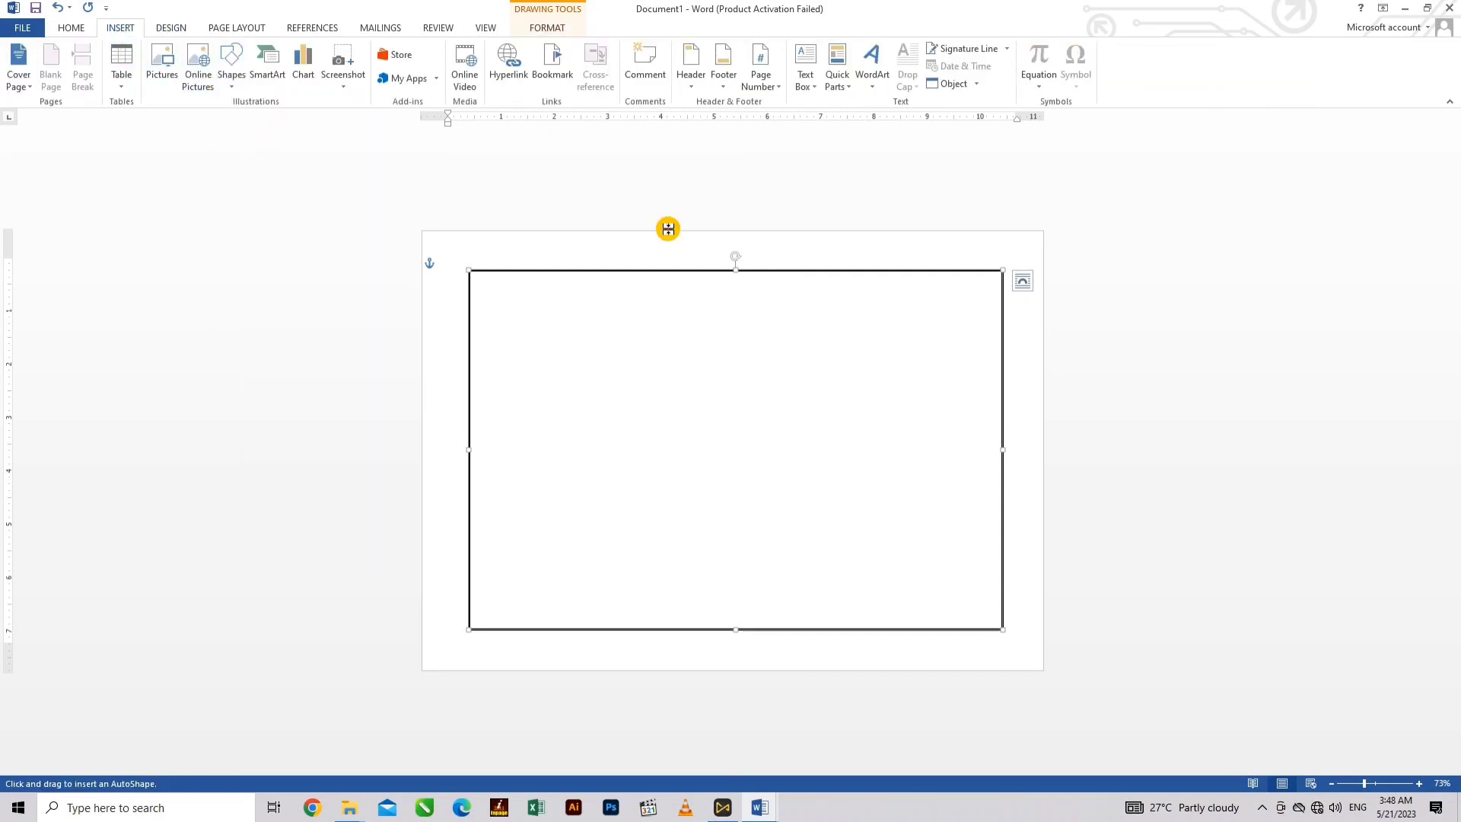
pyautogui.moveTo(861, 231)
pyautogui.mouseDown()
pyautogui.moveTo(956, 431)
pyautogui.moveTo(927, 502)
pyautogui.moveTo(897, 511)
pyautogui.mouseUp()
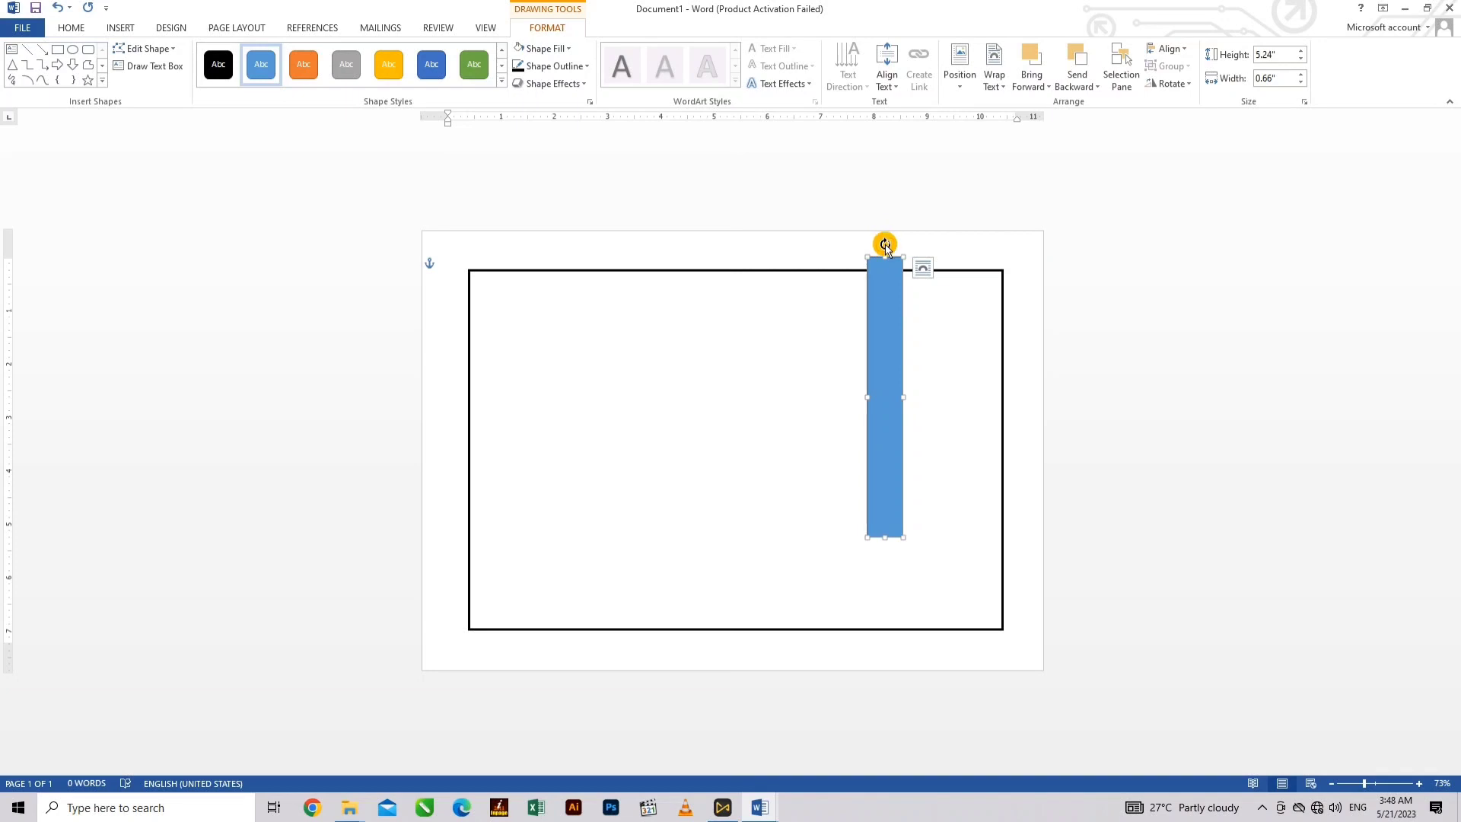
# Rotate the narrow rectangle into a diagonal stripe across the page's top-right corner and lengthen it to about 7.26"
pyautogui.moveTo(880, 236); pyautogui.dragTo(789, 313)
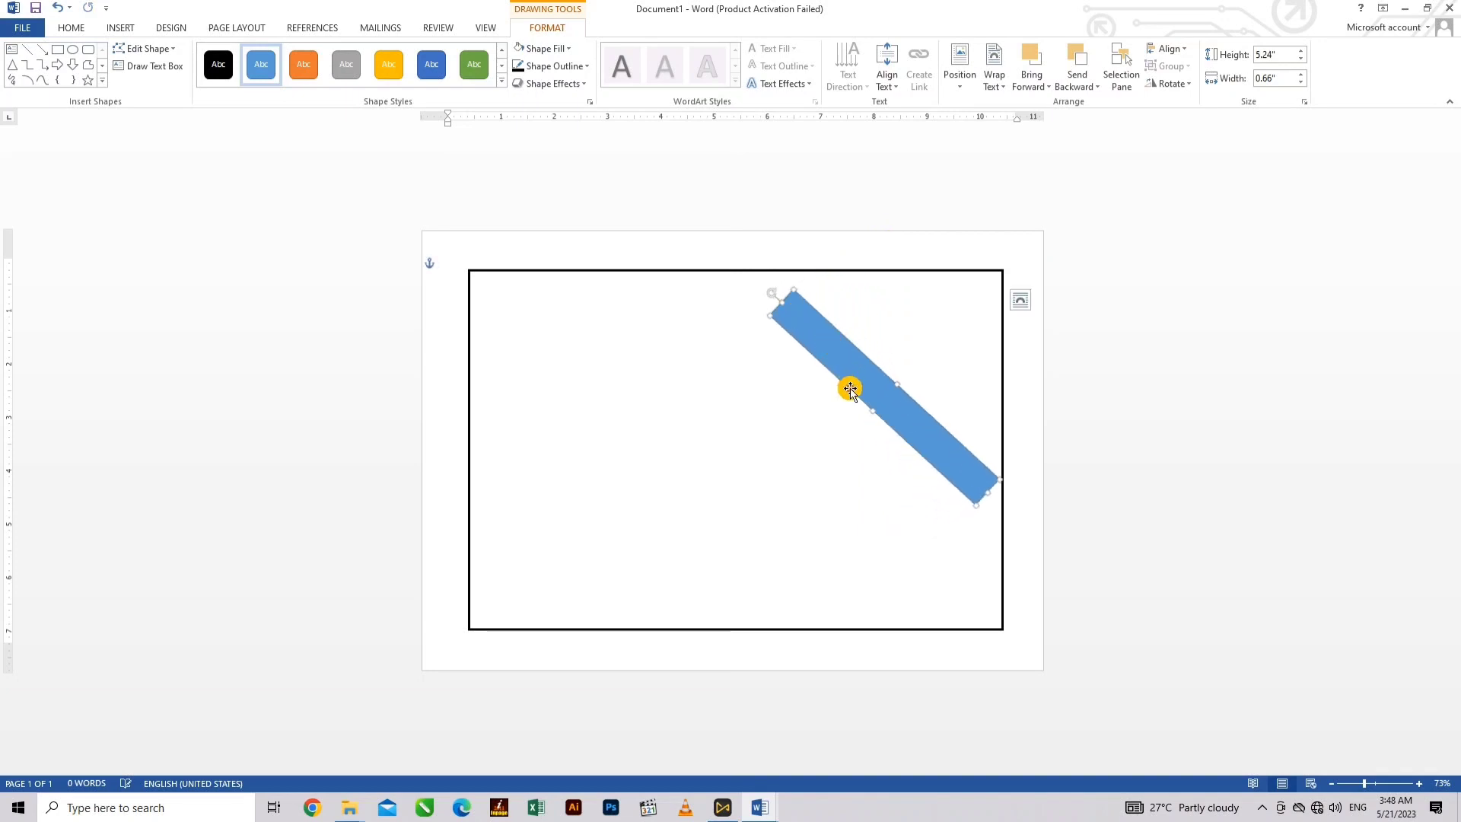
pyautogui.moveTo(857, 364); pyautogui.dragTo(878, 314)
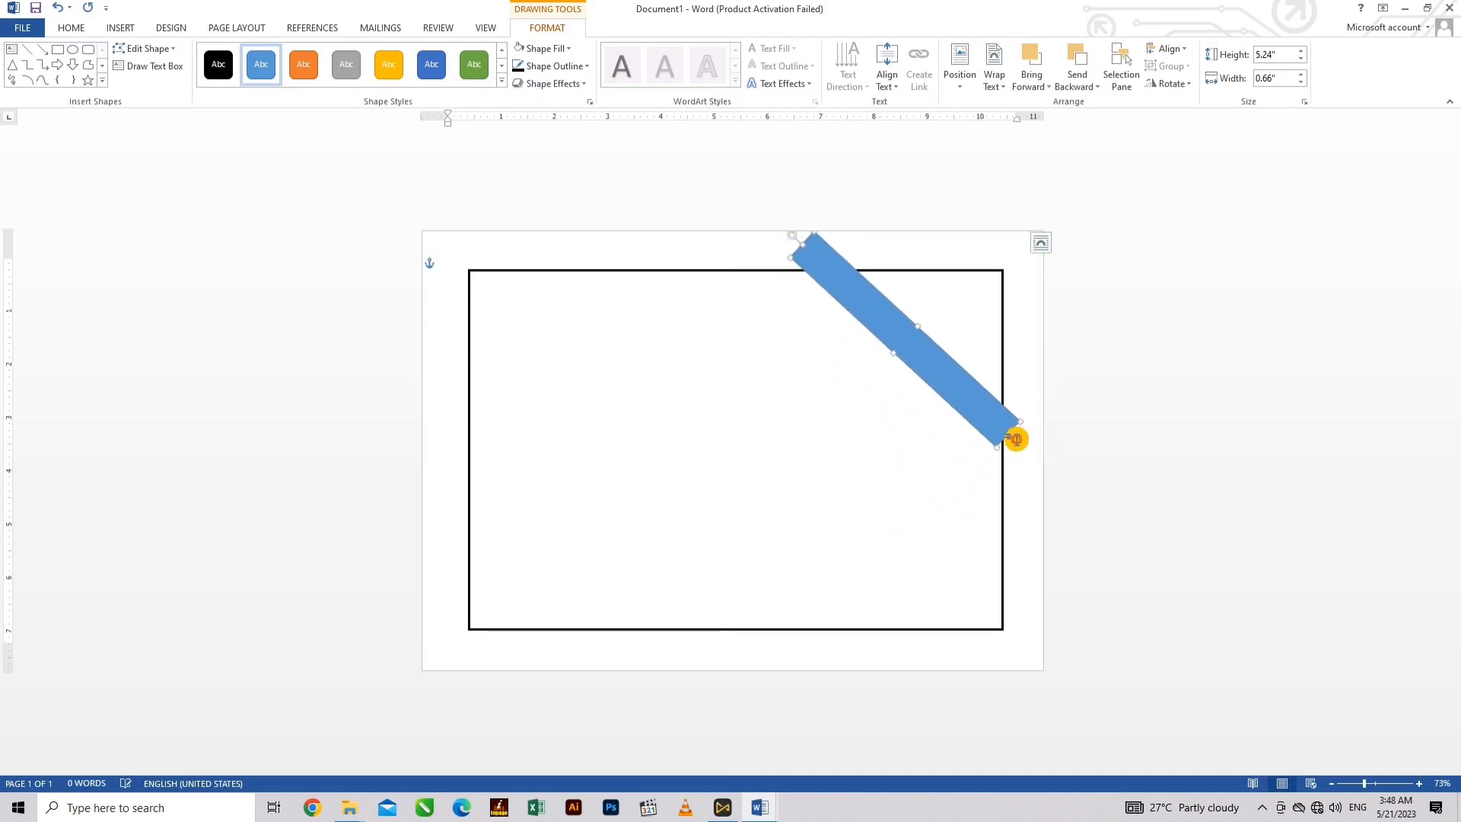
pyautogui.moveTo(1009, 433); pyautogui.dragTo(1075, 519)
pyautogui.moveTo(979, 424); pyautogui.dragTo(963, 393)
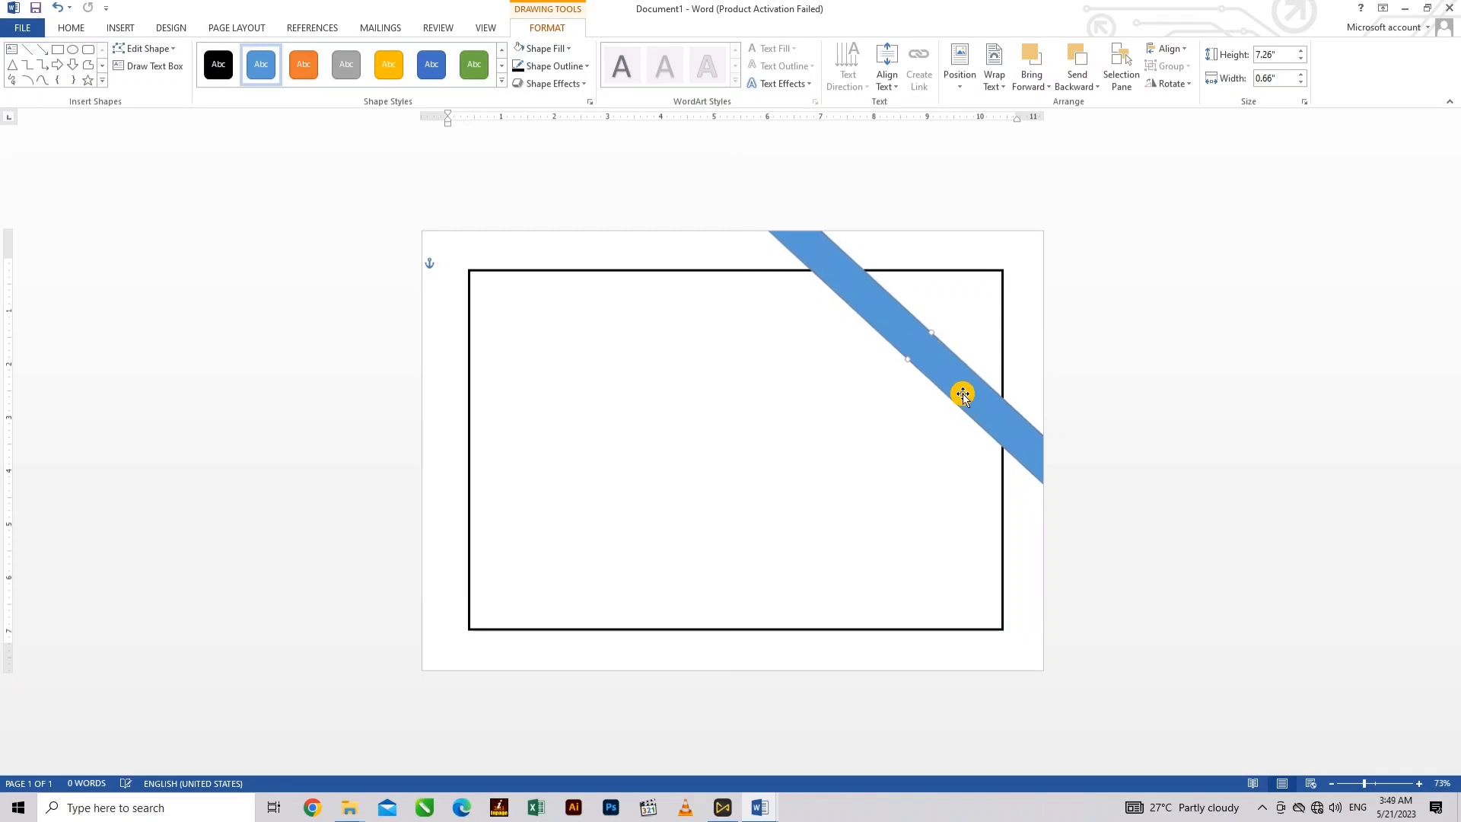
# Duplicate the diagonal stripe to form four parallel stripes across the page's top-right corner and one across the bottom-left corner
pyautogui.moveTo(963, 394); pyautogui.dragTo(1034, 274)
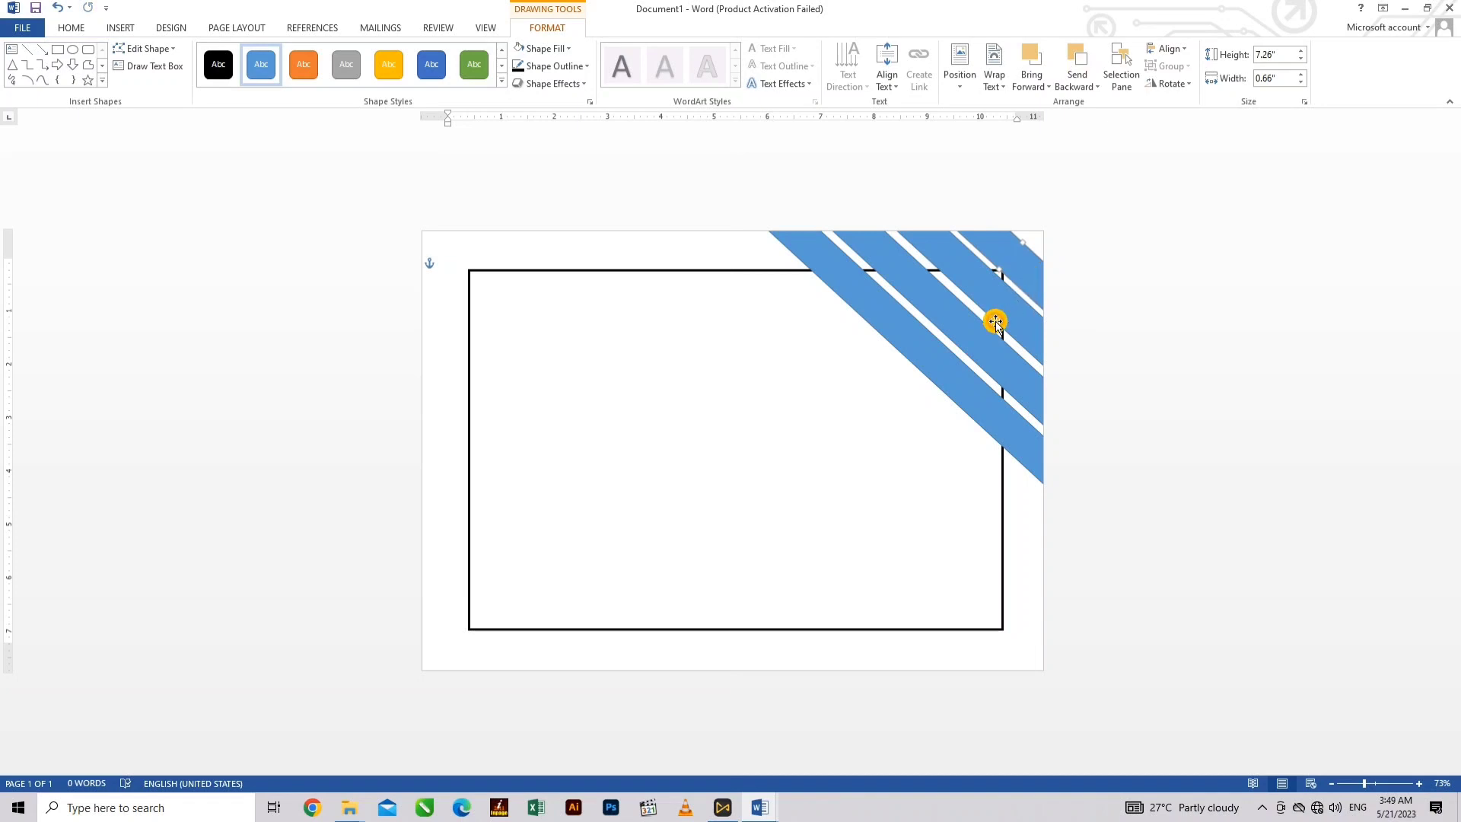
pyautogui.click(758, 270)
pyautogui.click(890, 302)
pyautogui.hotkey('ctrl', 'c')
pyautogui.hotkey('ctrl', 'v')
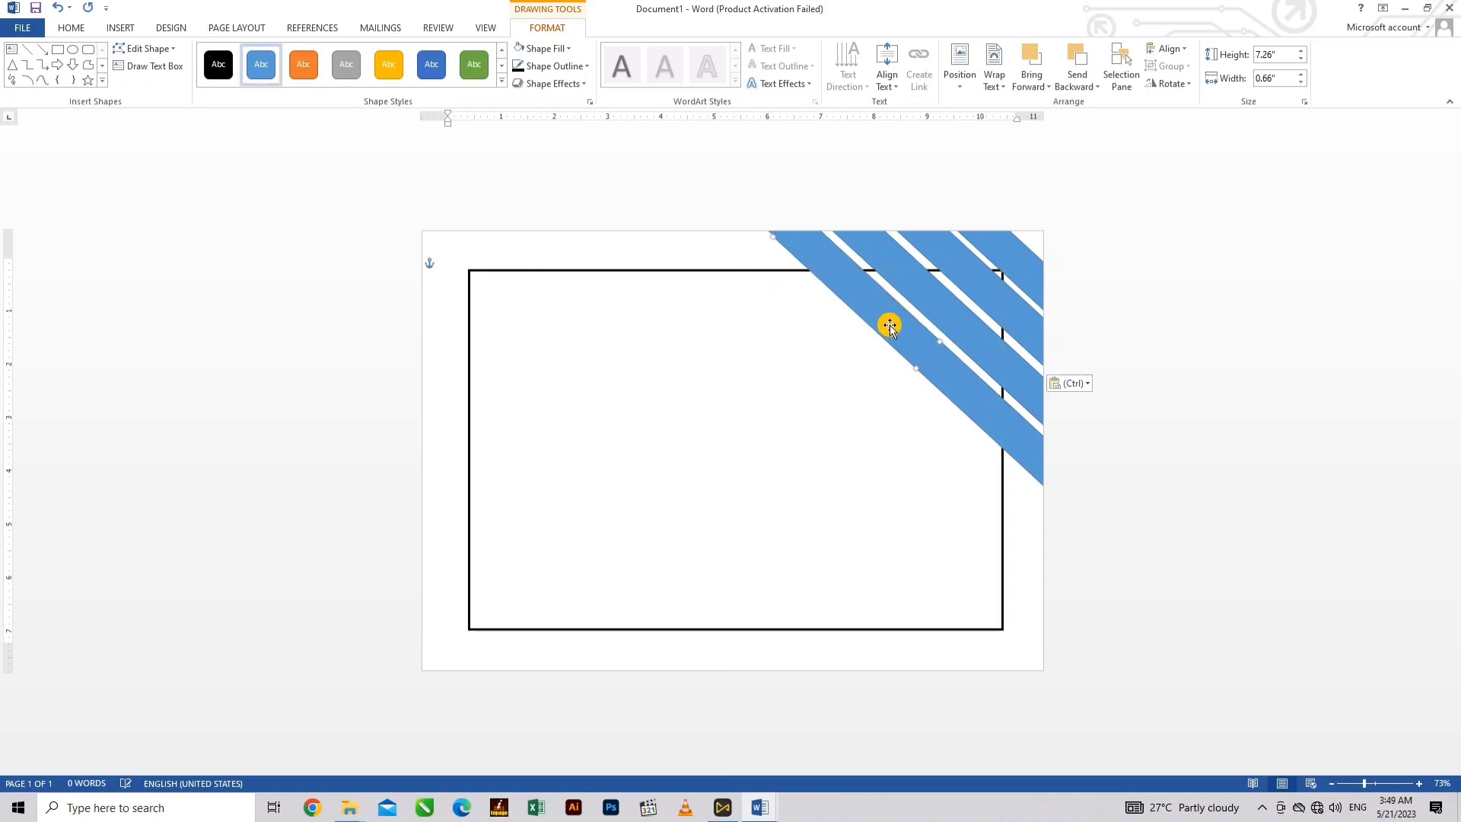
pyautogui.moveTo(888, 326); pyautogui.dragTo(481, 595)
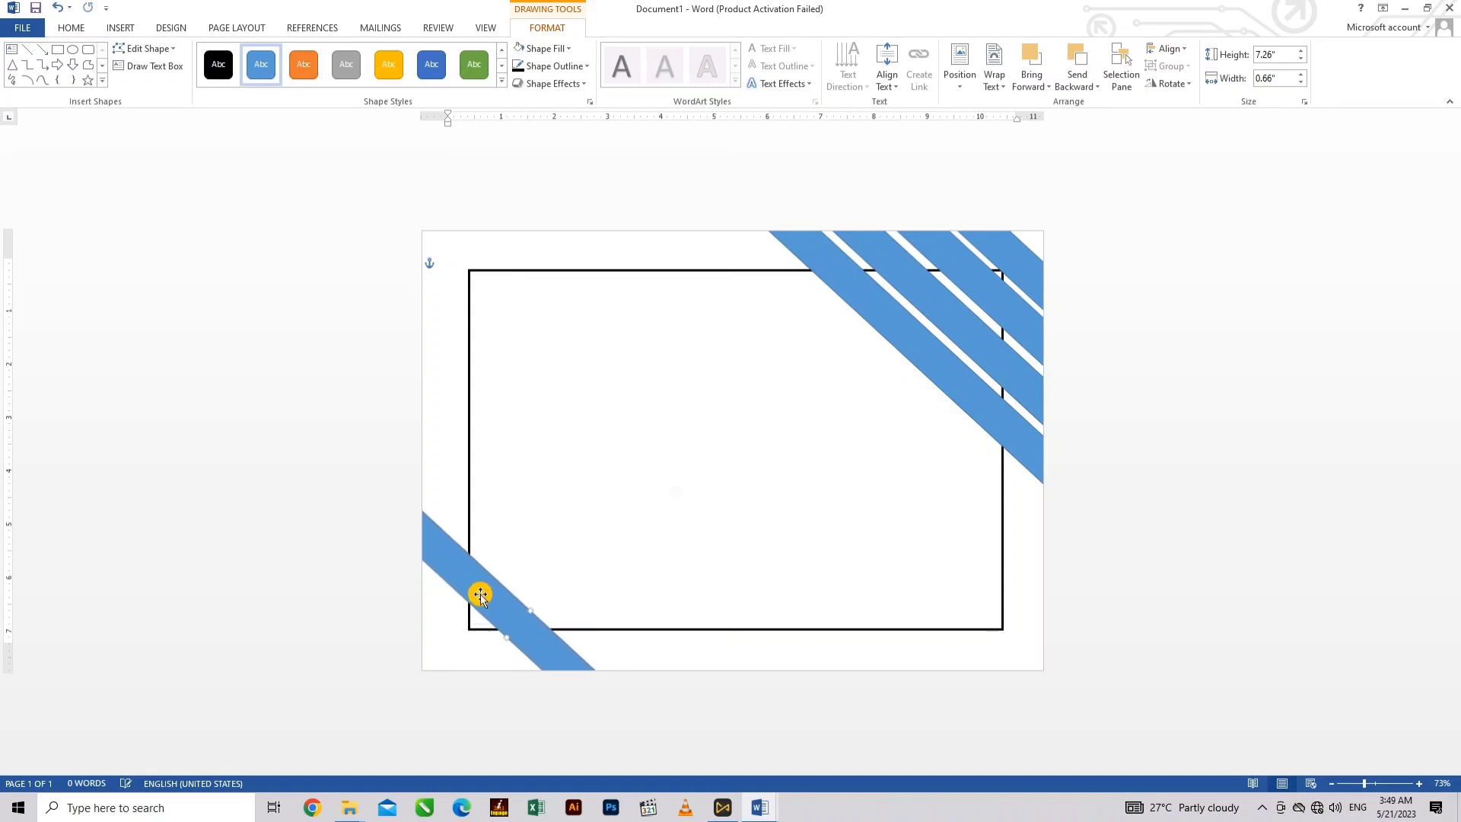
# Bring the black-outlined frame rectangle to the front of all the stripes
pyautogui.click(696, 269)
pyautogui.rightClick(696, 269)
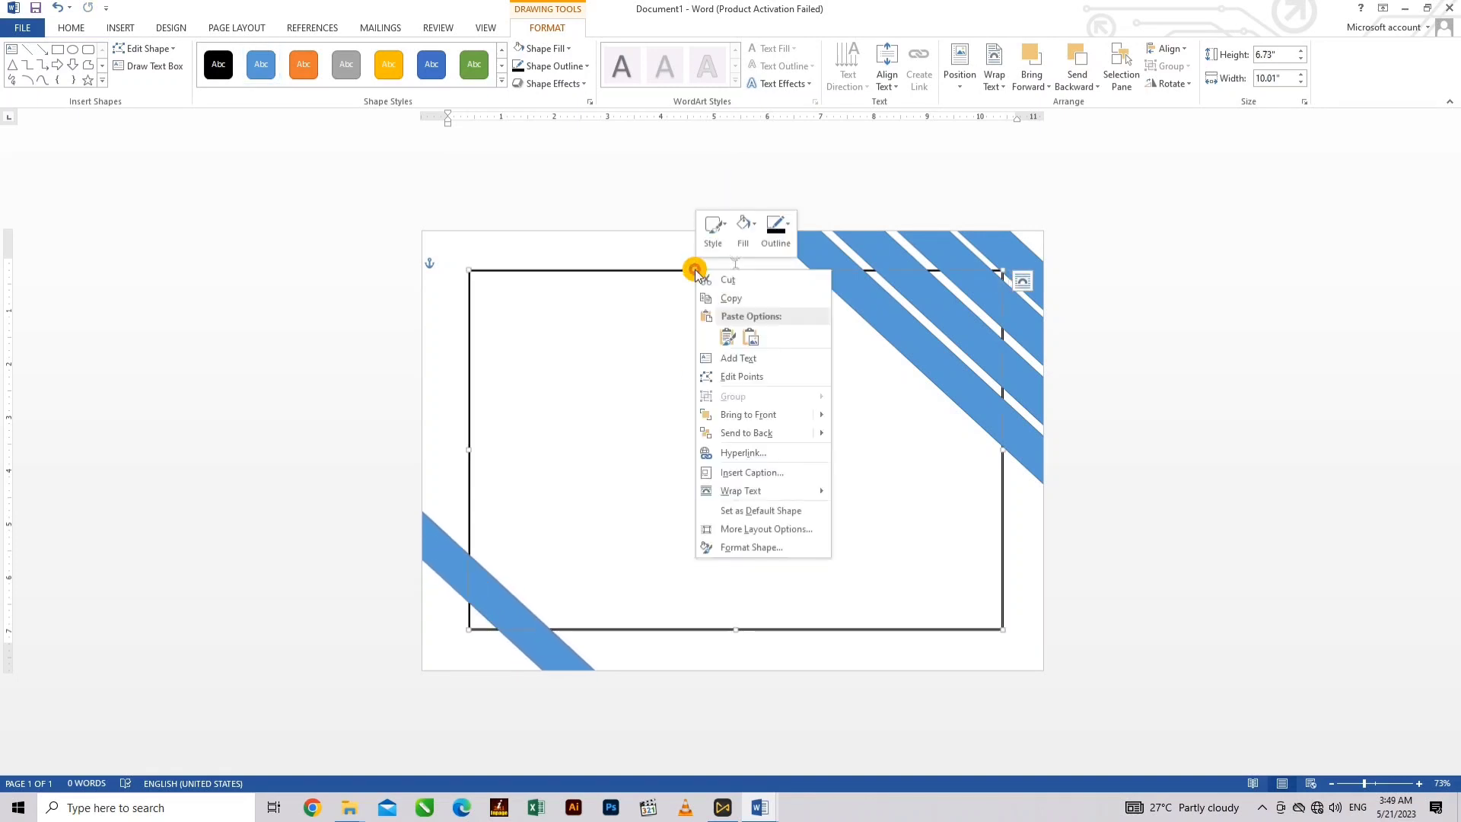
pyautogui.moveTo(822, 415)
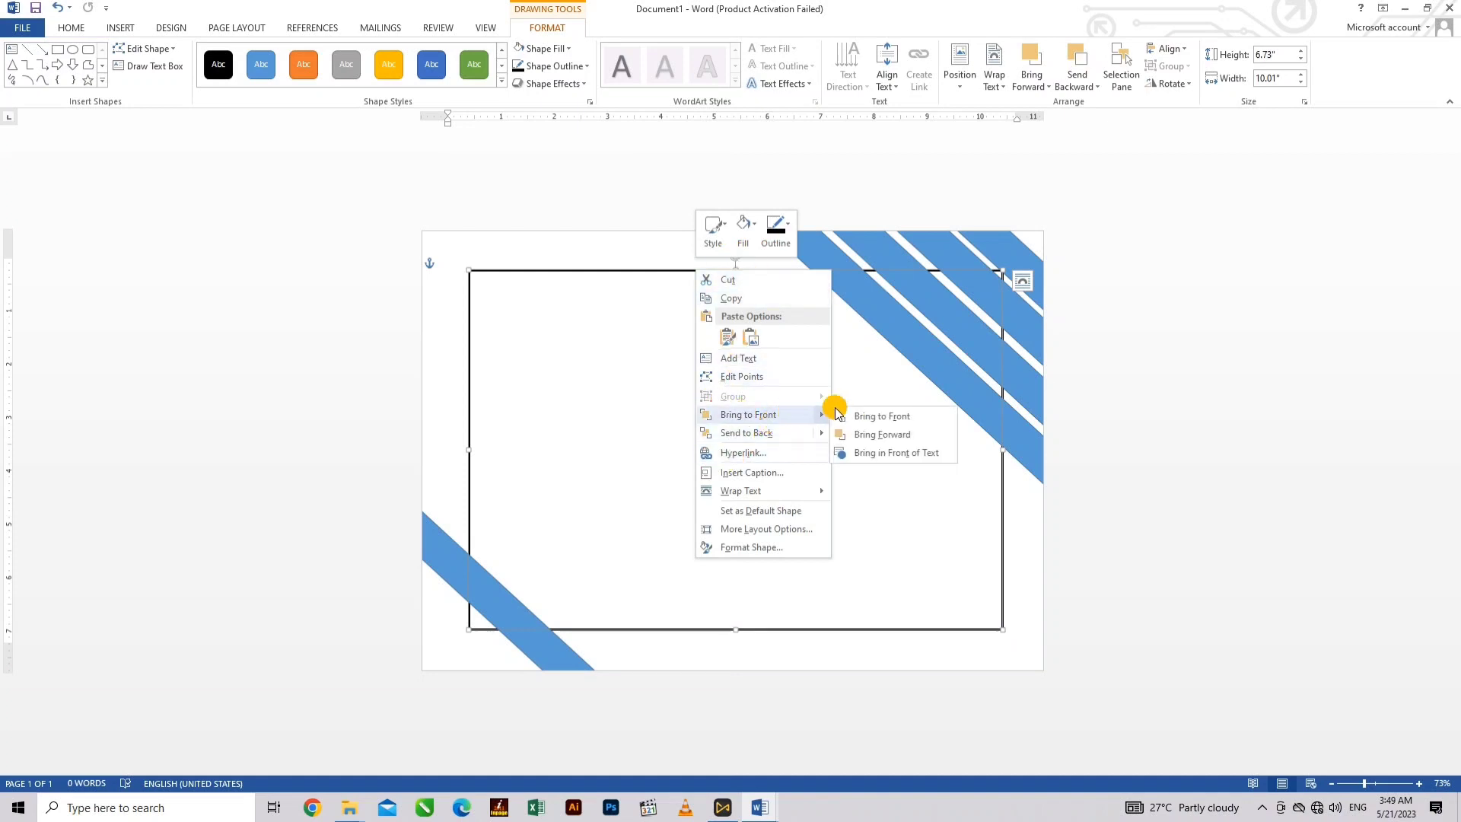
pyautogui.click(884, 415)
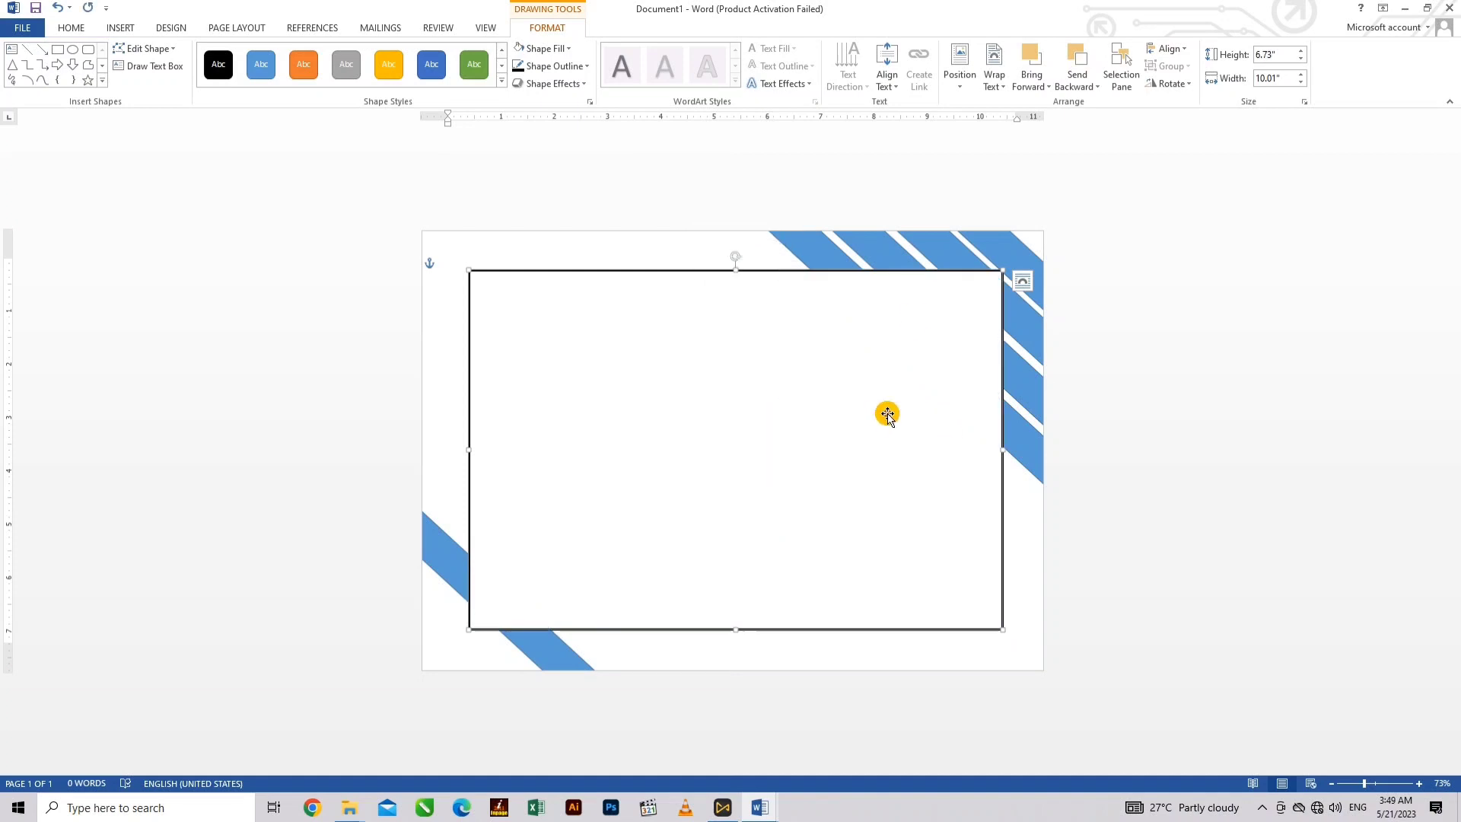
pyautogui.click(796, 154)
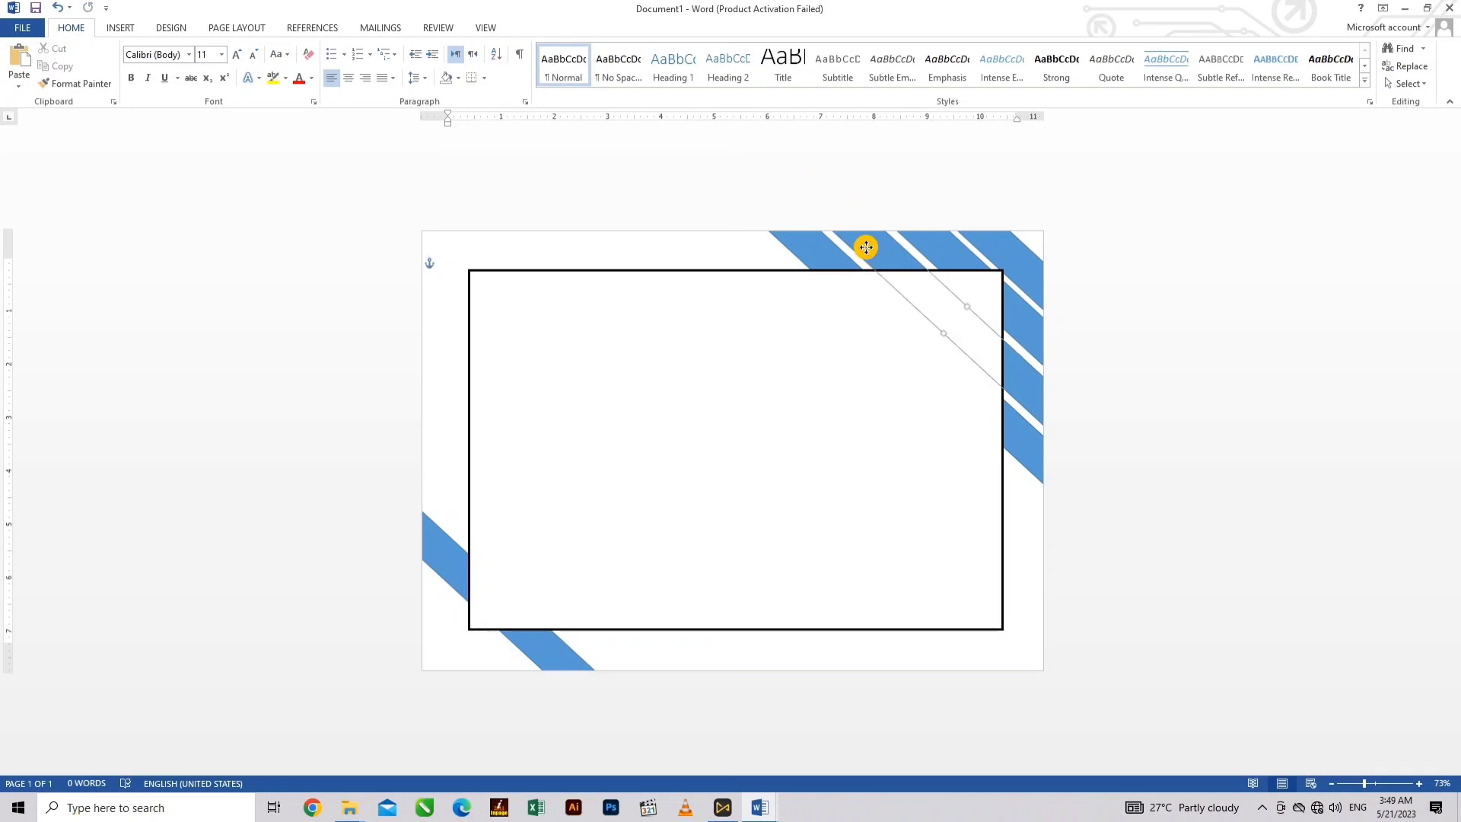
# Bring the second-lowest stripe of the top-right group in front of the frame
pyautogui.rightClick(866, 248)
pyautogui.moveTo(944, 392)
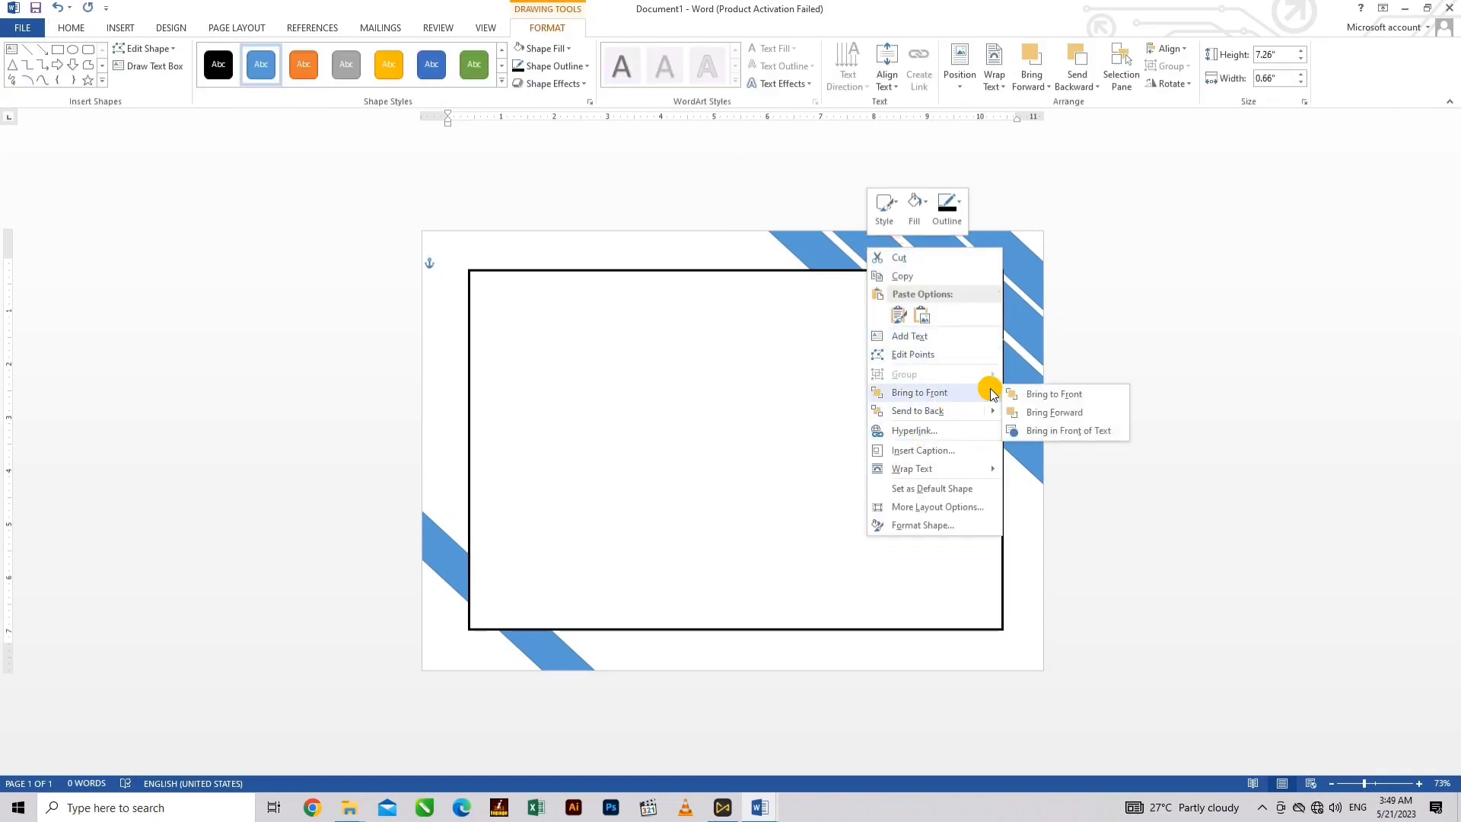
pyautogui.click(1035, 393)
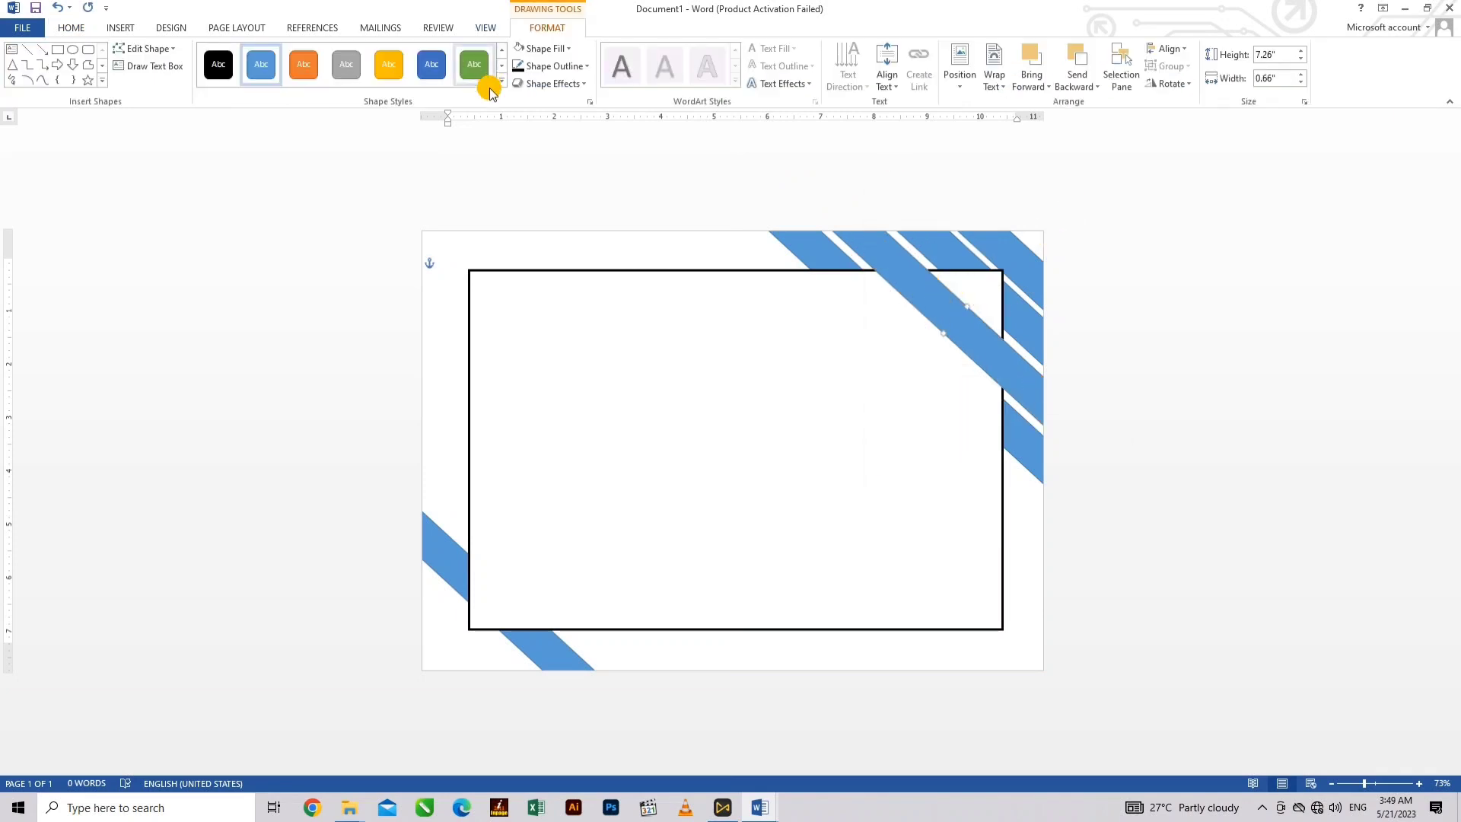
# Fill the stripe in front of the frame with black and remove its outline
pyautogui.click(543, 49)
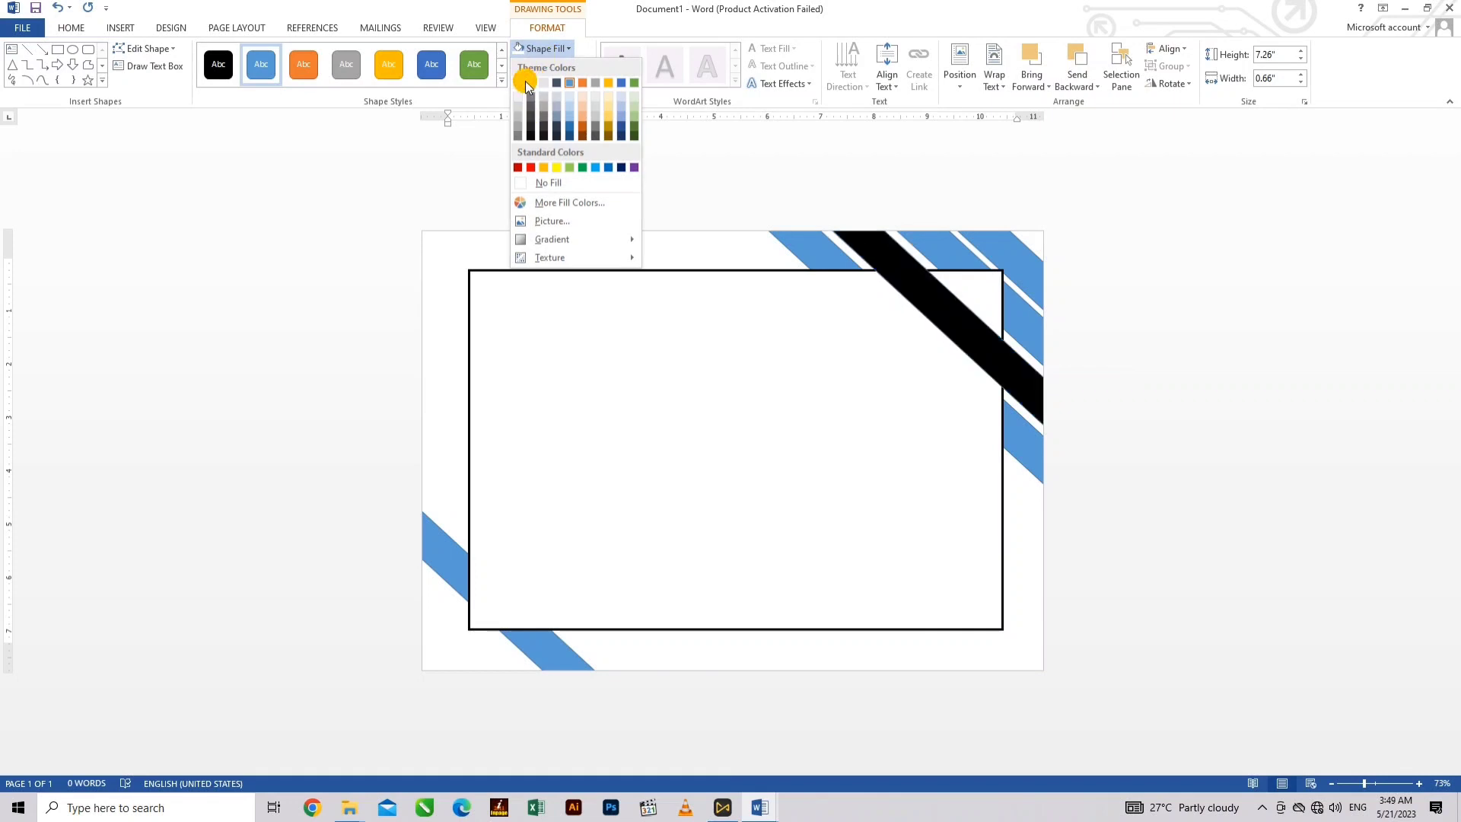
pyautogui.click(530, 82)
pyautogui.click(551, 66)
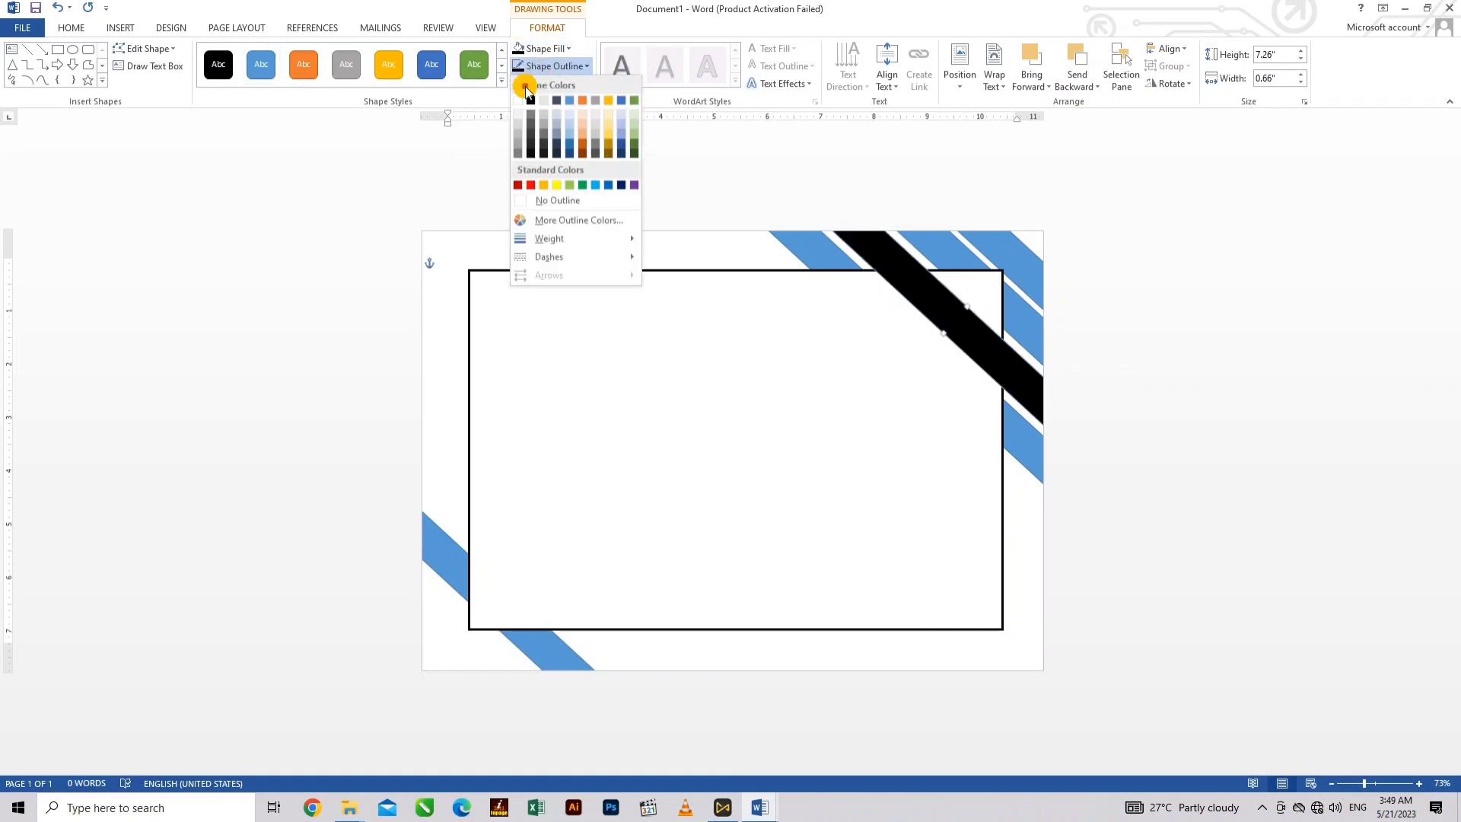
pyautogui.click(562, 200)
pyautogui.click(932, 152)
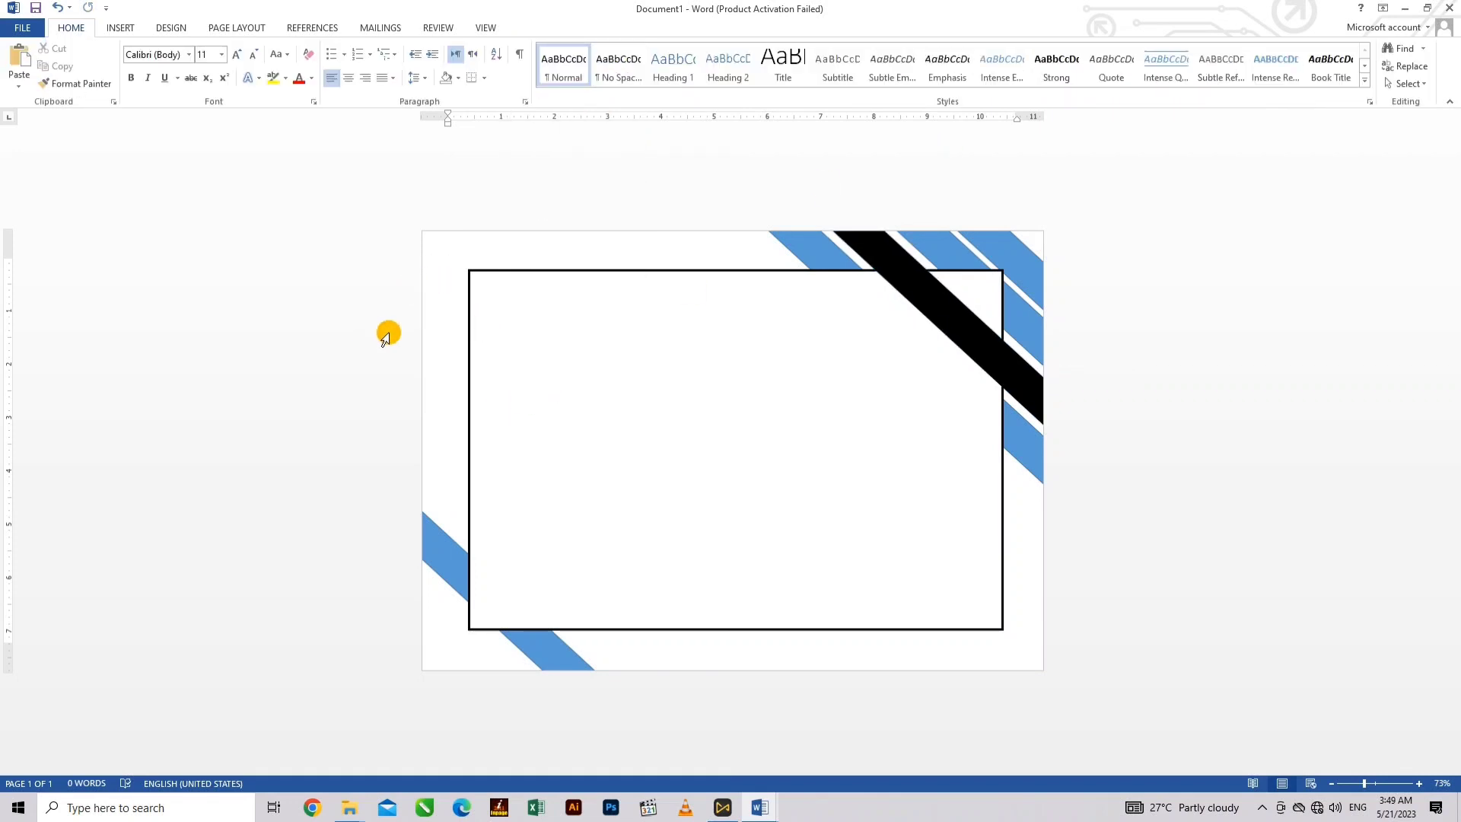
# Draw a rectangle about 0.86" high and 2.14" wide from the page's left edge across the upper part of the frame
pyautogui.click(121, 27)
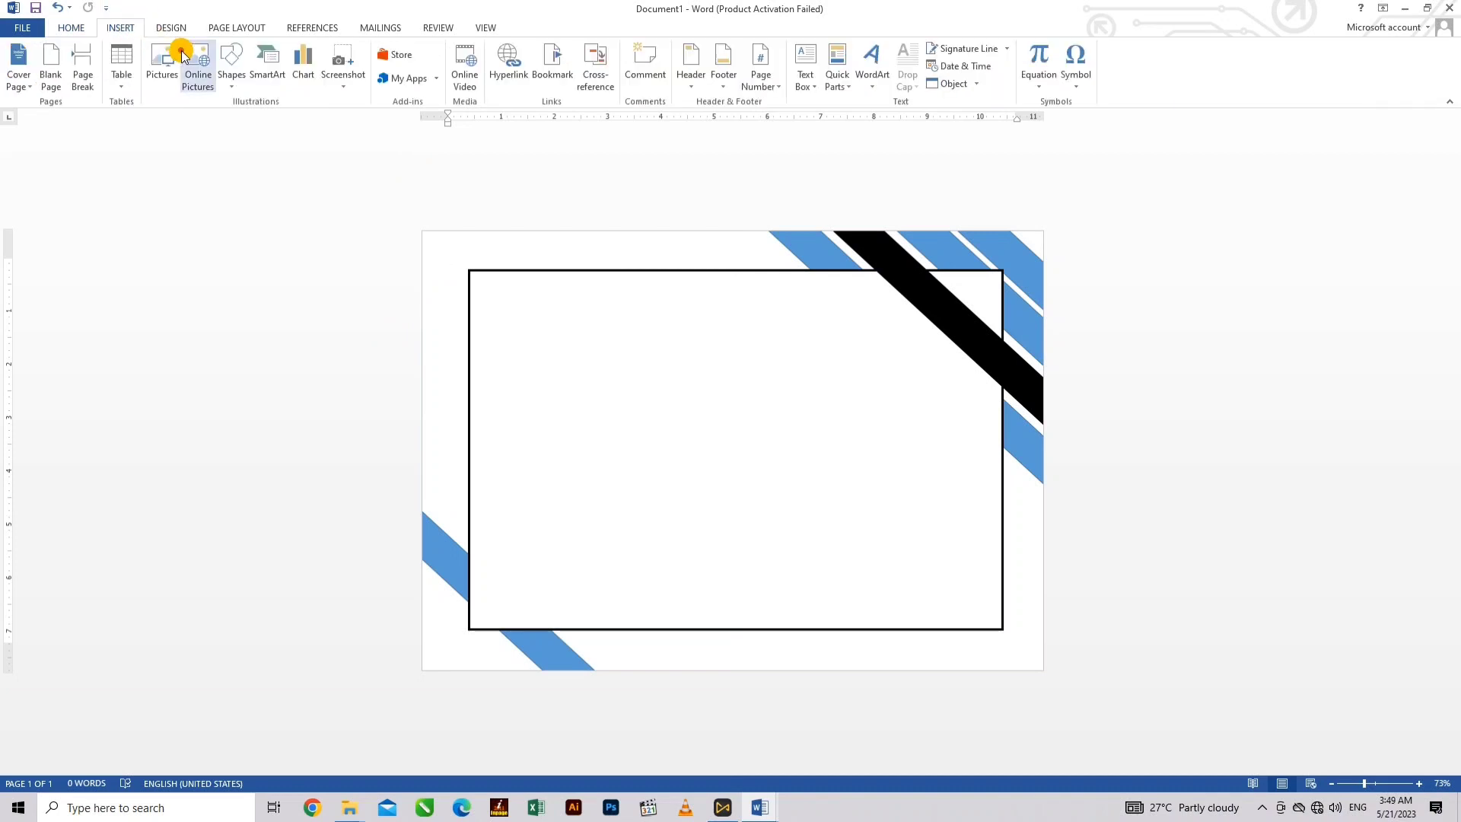
pyautogui.click(232, 76)
pyautogui.click(270, 116)
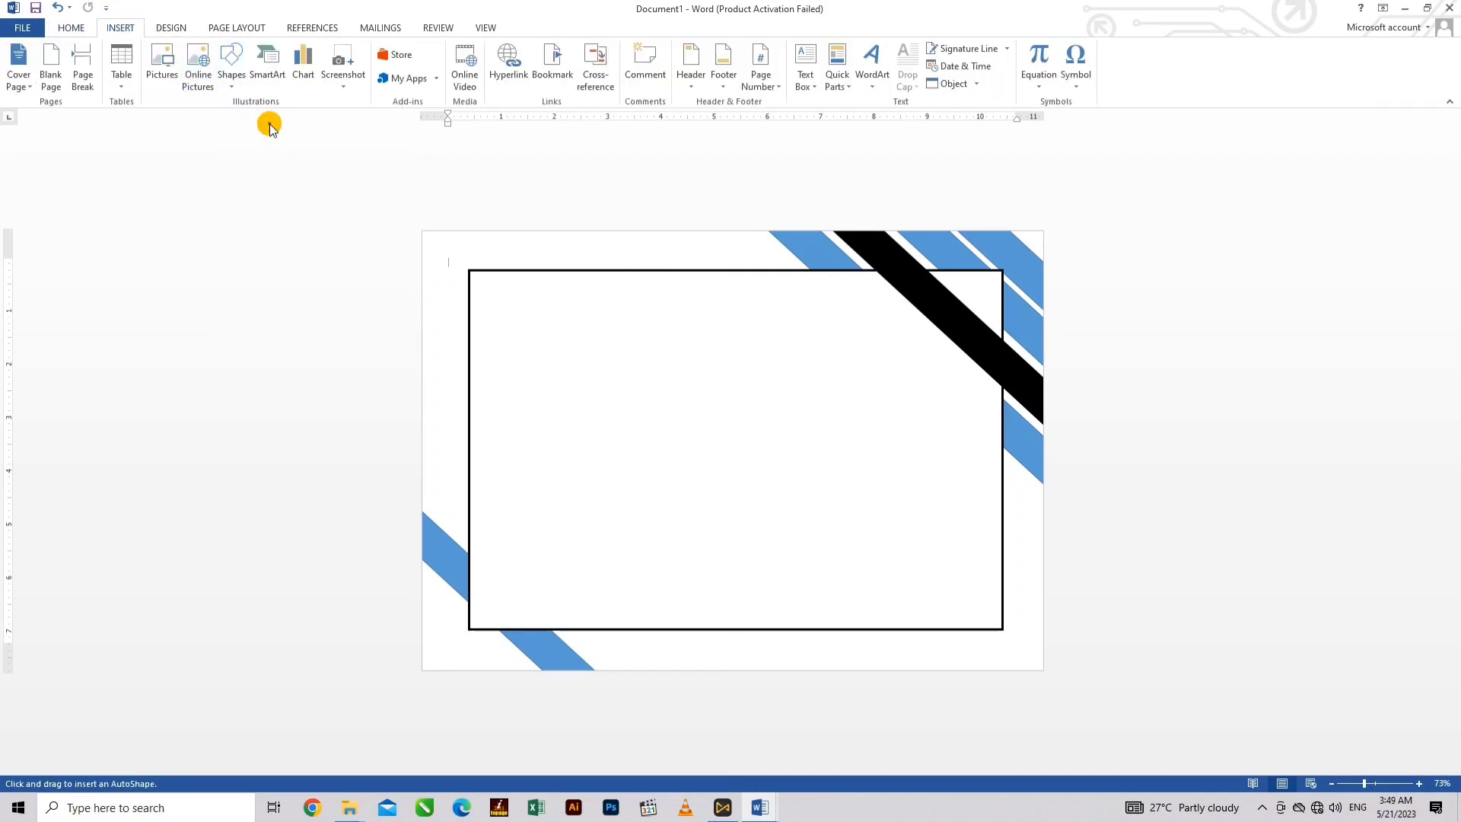
pyautogui.moveTo(420, 326); pyautogui.dragTo(536, 371)
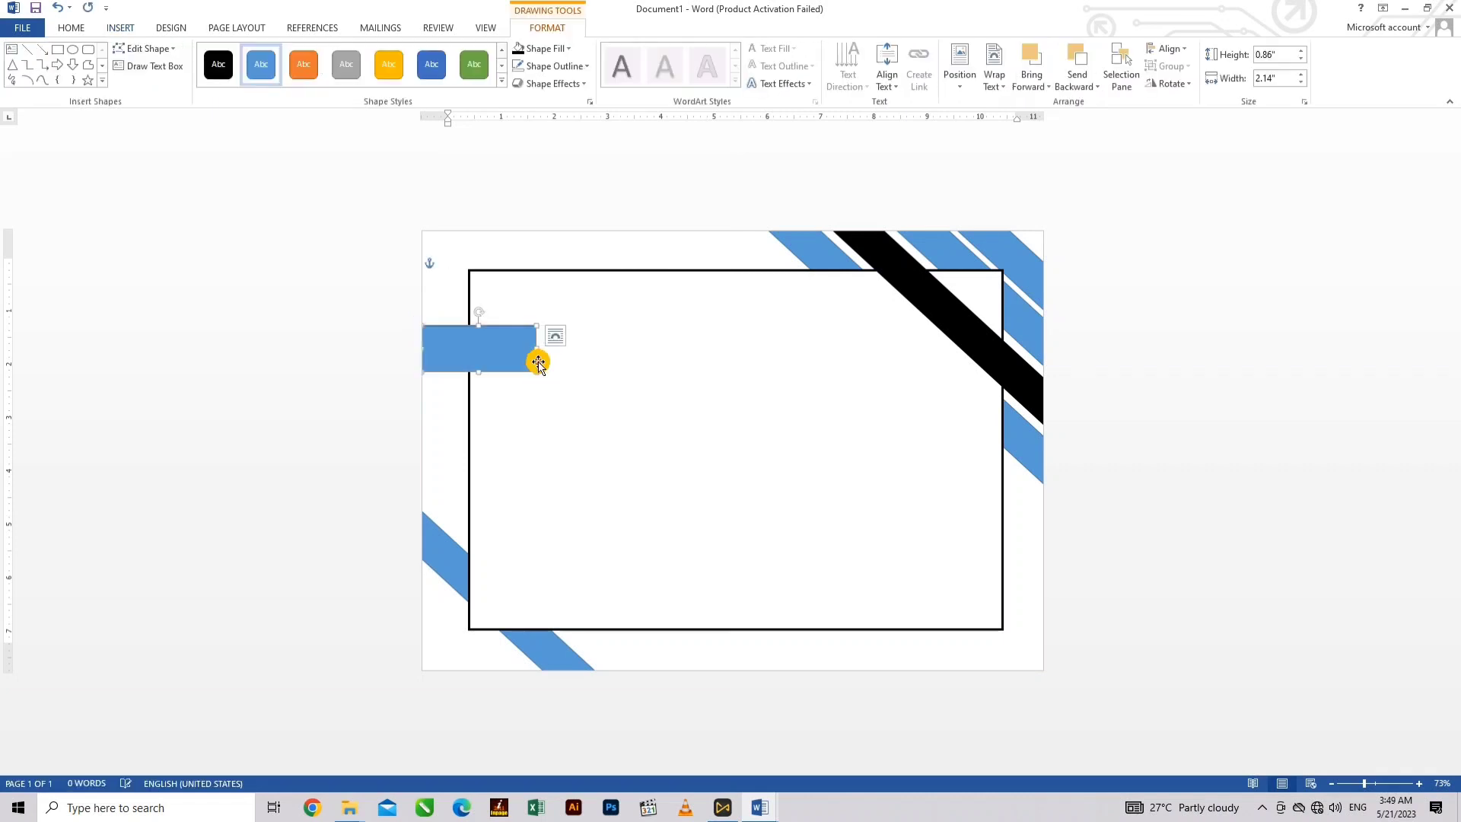
# Fill the new rectangle at the page's left edge with black and remove its outline
pyautogui.click(542, 48)
pyautogui.click(531, 134)
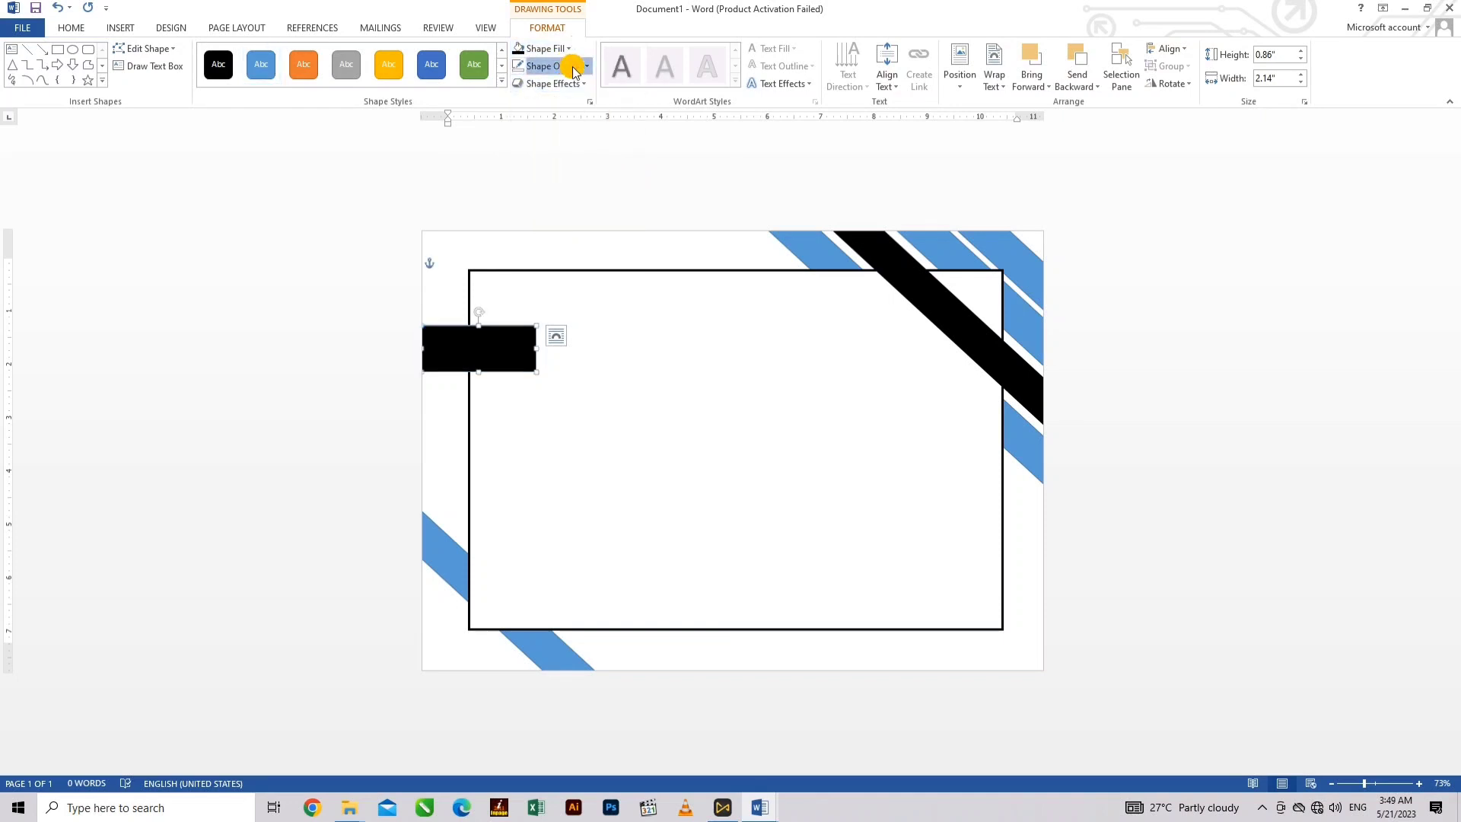
pyautogui.click(552, 66)
pyautogui.click(537, 199)
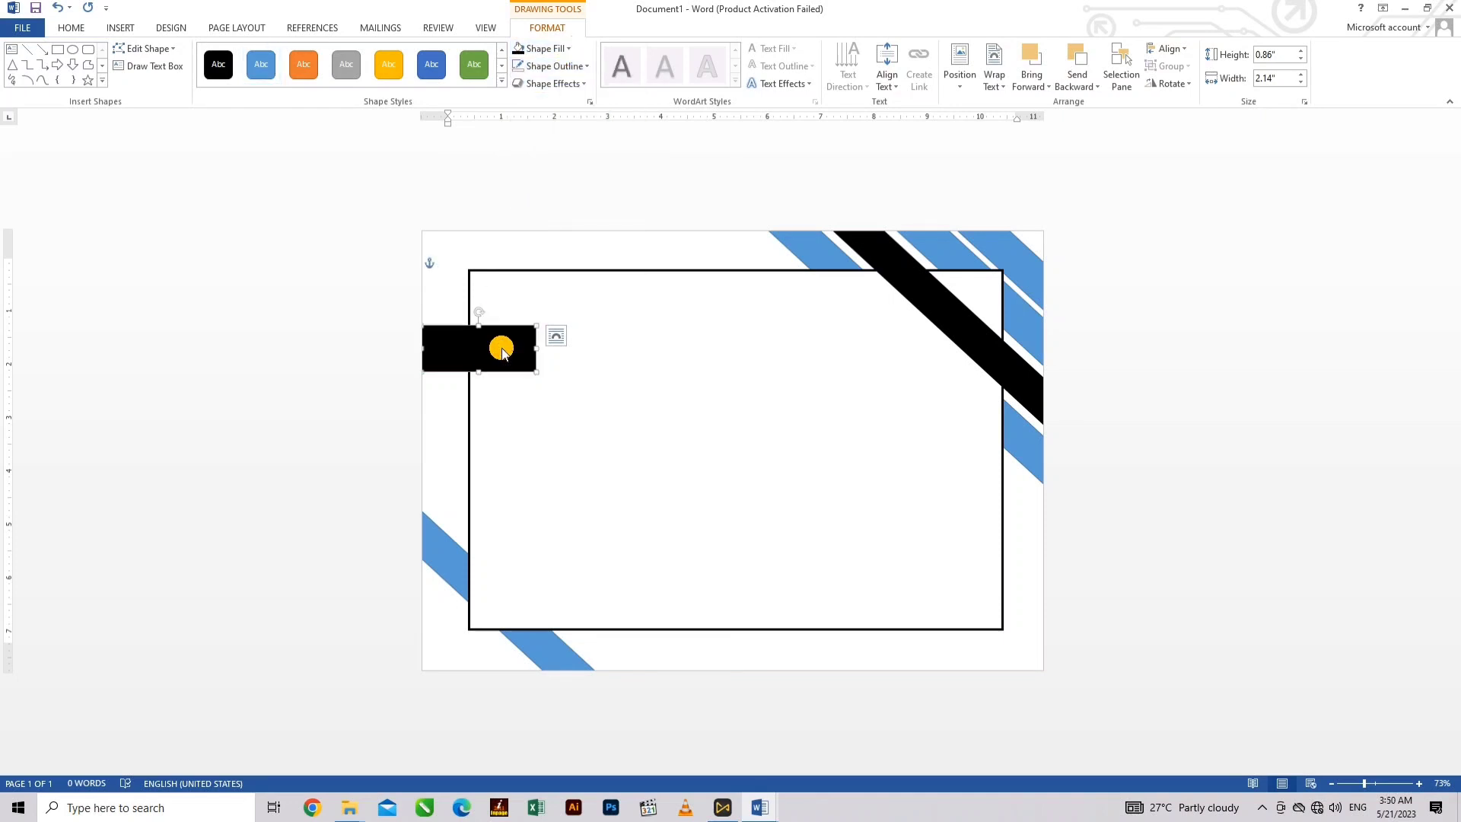
# Duplicate the black bar, place the copy to its right inside the frame, and widen it to about 5.51"
pyautogui.hotkey('ctrl', 'v')
pyautogui.moveTo(502, 348); pyautogui.dragTo(657, 350)
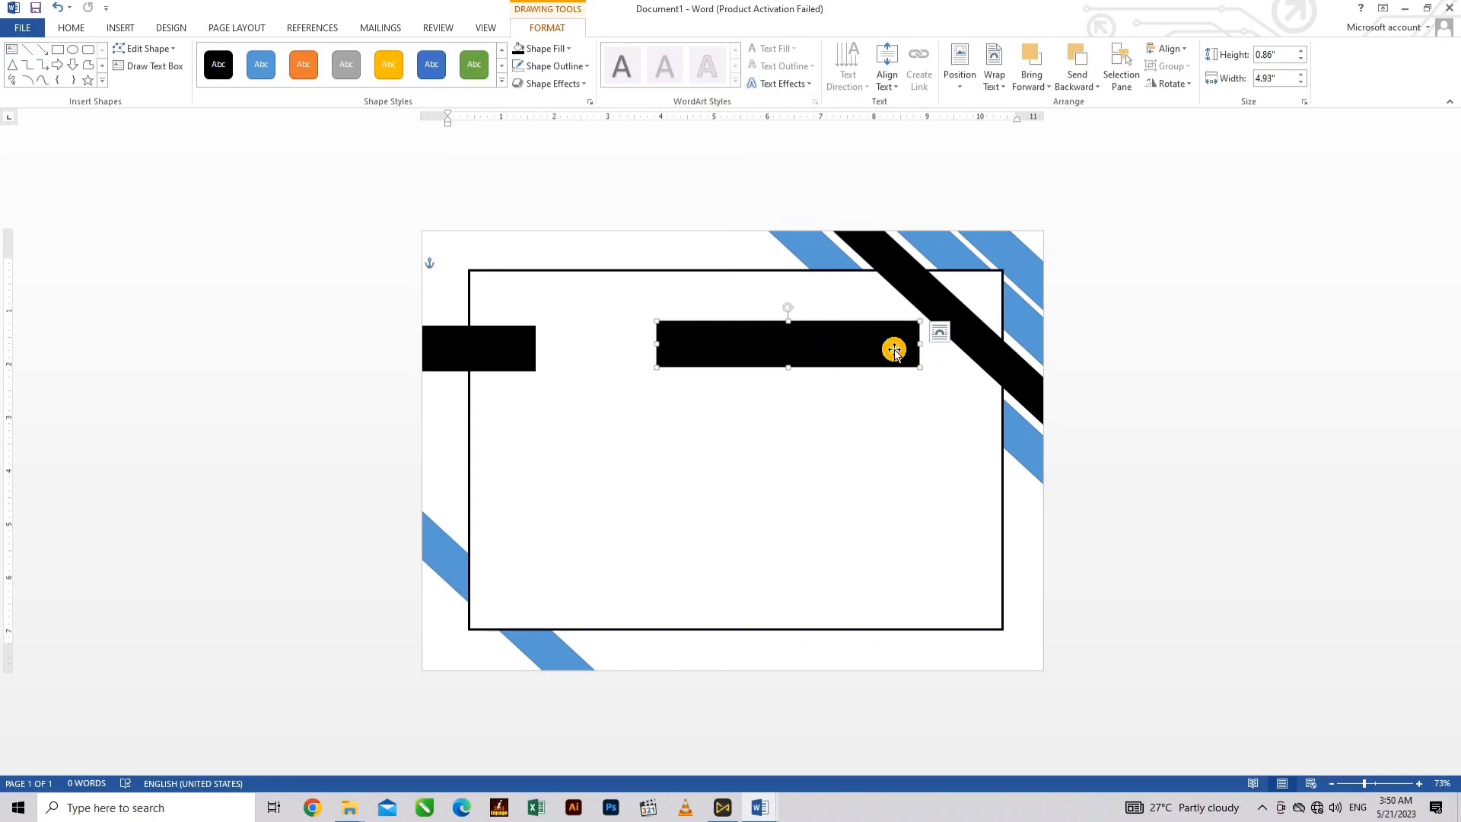
pyautogui.moveTo(923, 345)
pyautogui.mouseDown()
pyautogui.moveTo(988, 345)
pyautogui.moveTo(950, 344)
pyautogui.mouseUp()
# Edit the wide black bar's points, moving its upper-right corner inward to give that end a slanted edge
pyautogui.click(151, 52)
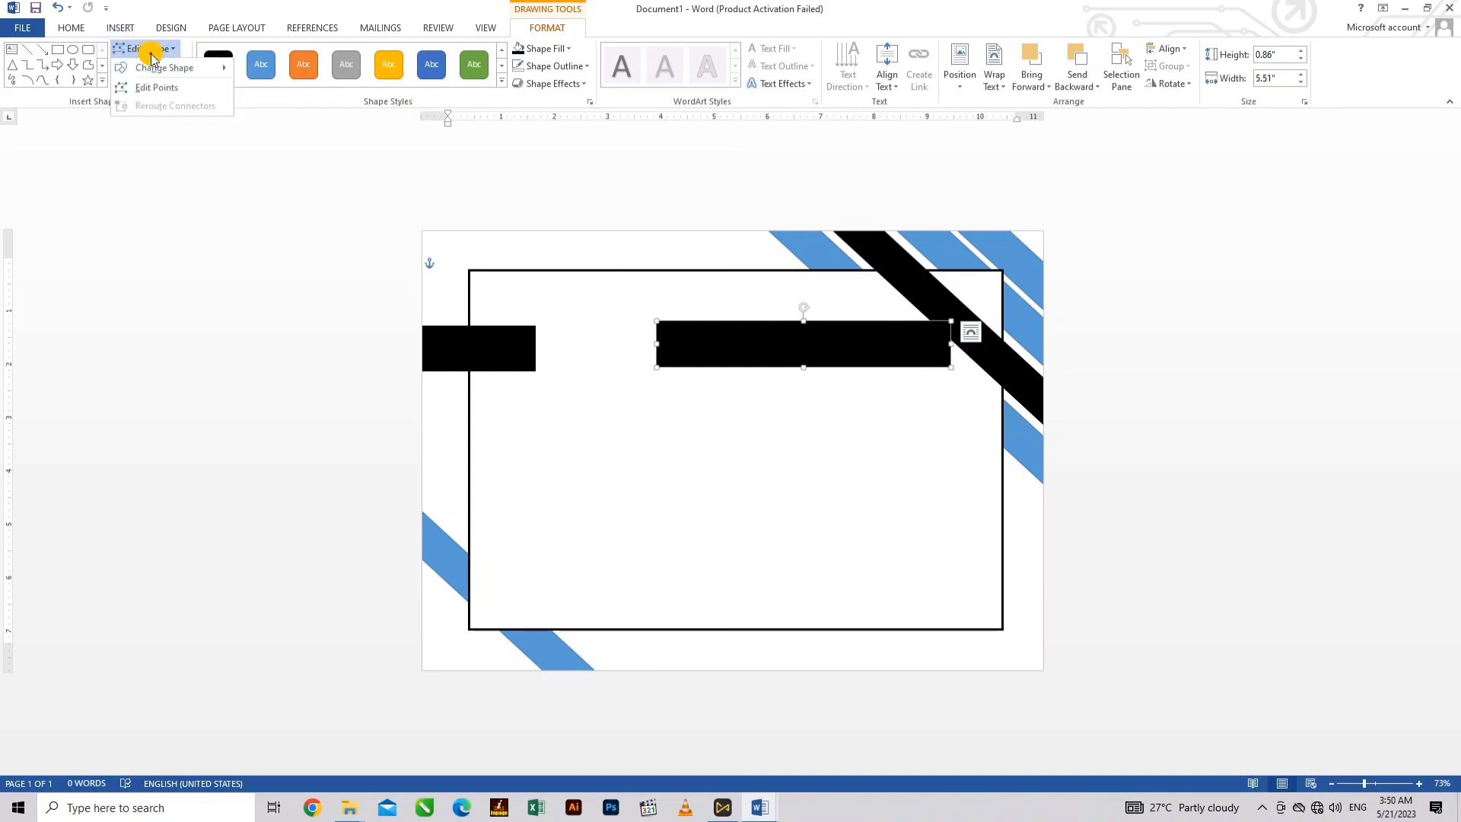
pyautogui.click(156, 87)
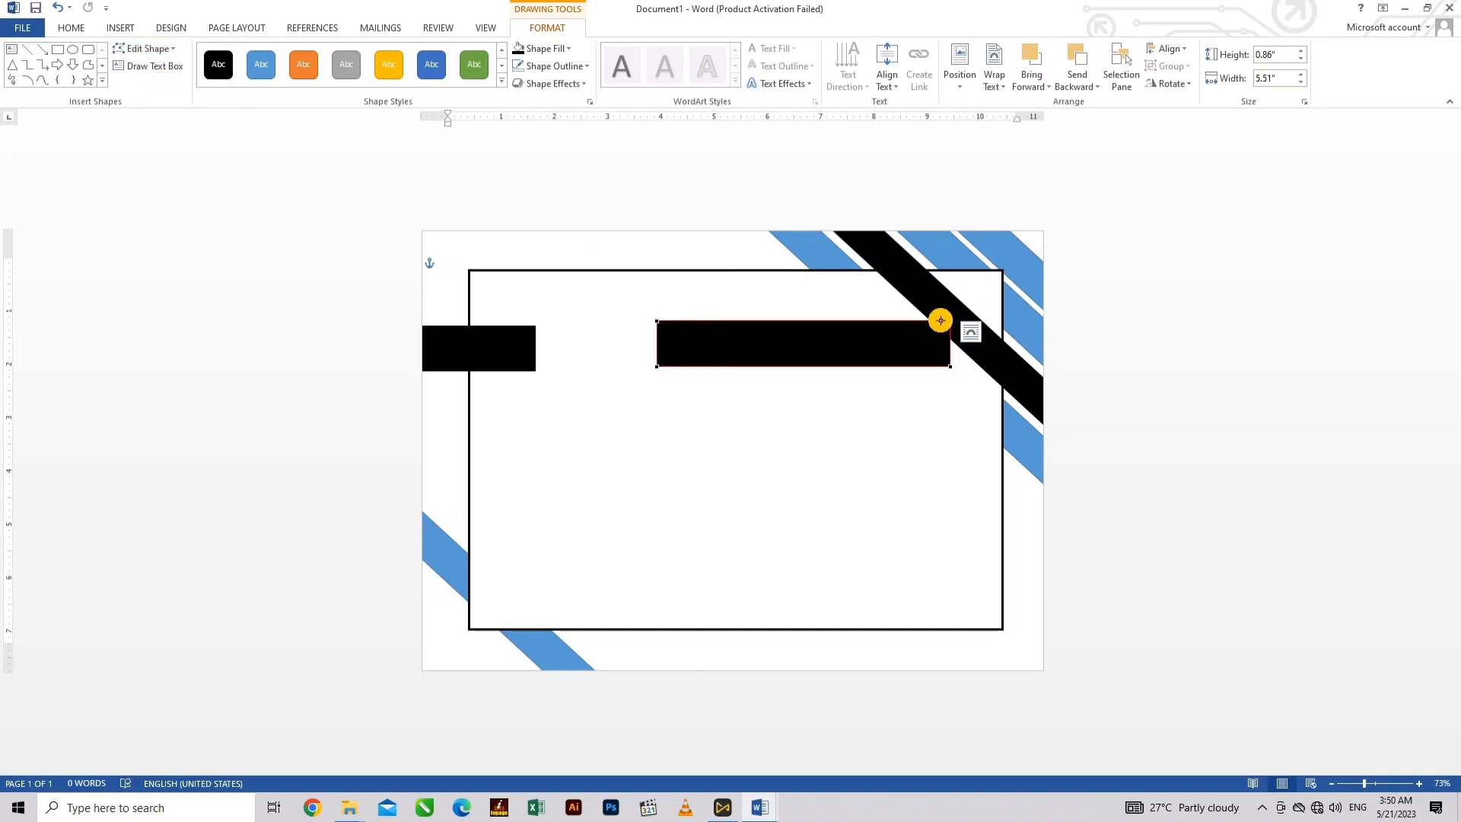
pyautogui.moveTo(950, 323); pyautogui.dragTo(918, 324)
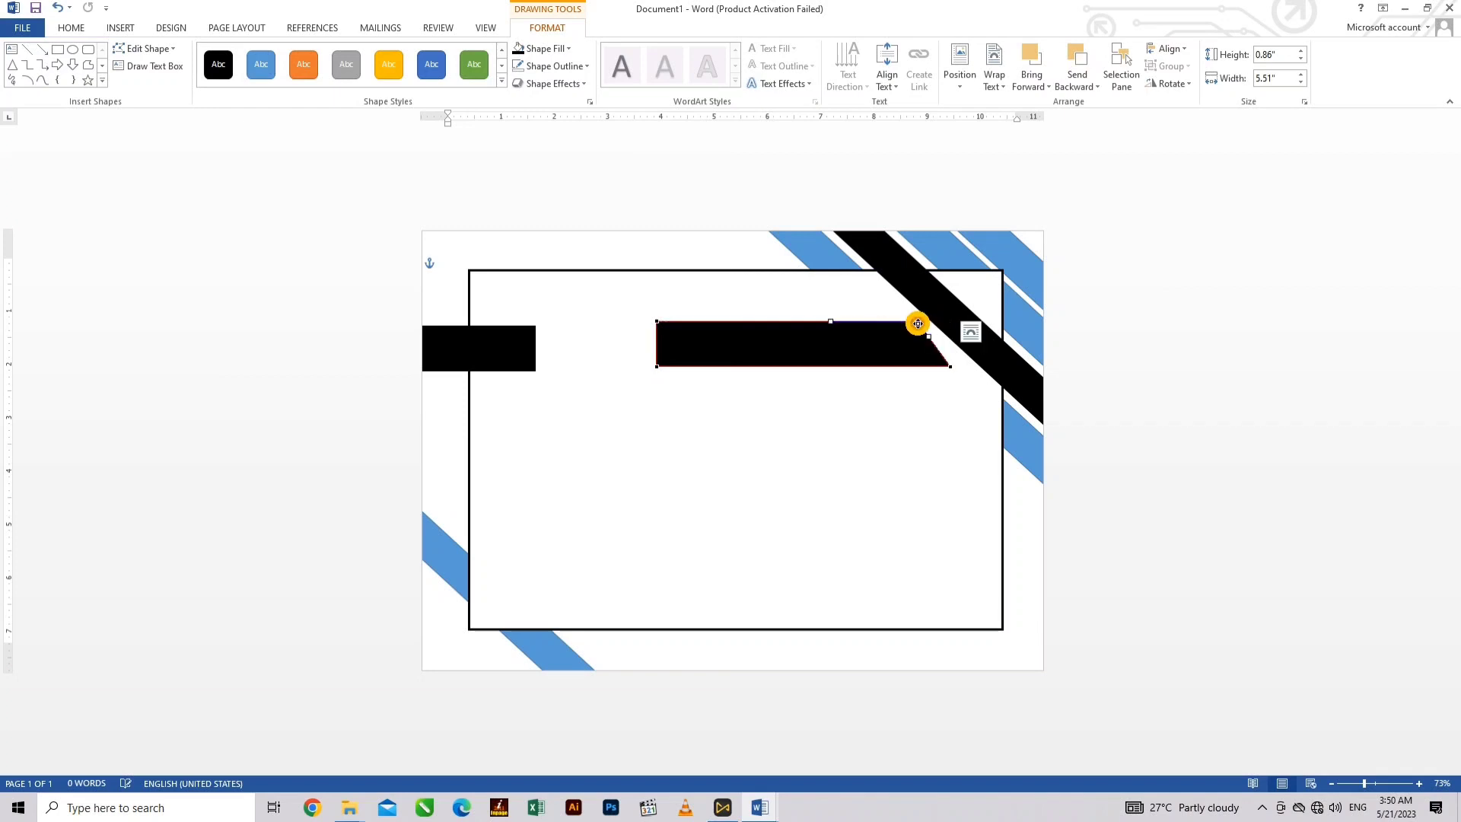
pyautogui.click(1241, 273)
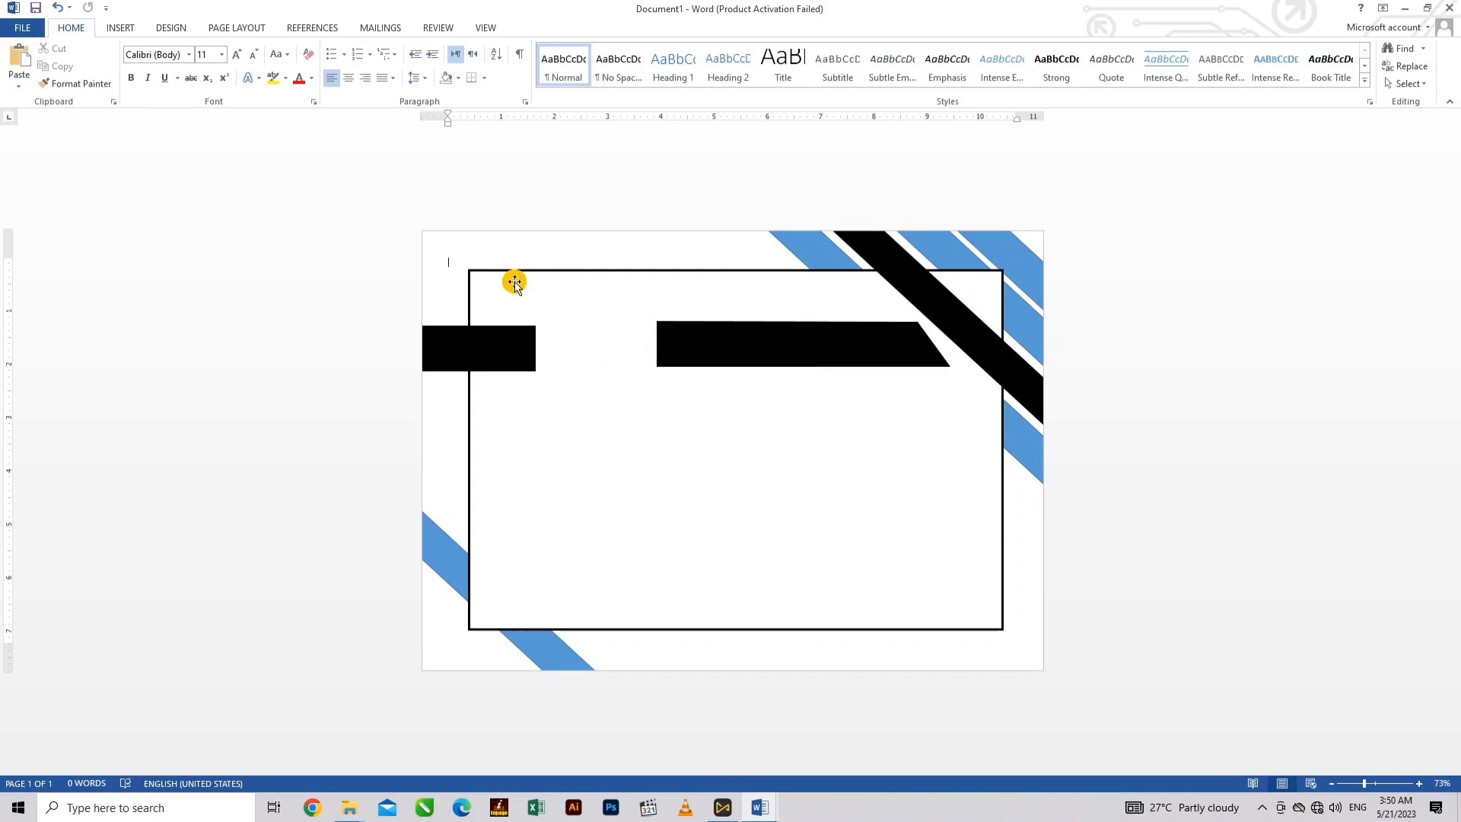
# Nudge the slanted black bar slightly to the left and shorten the black bar at the page's left edge a little
pyautogui.moveTo(719, 342); pyautogui.dragTo(723, 344)
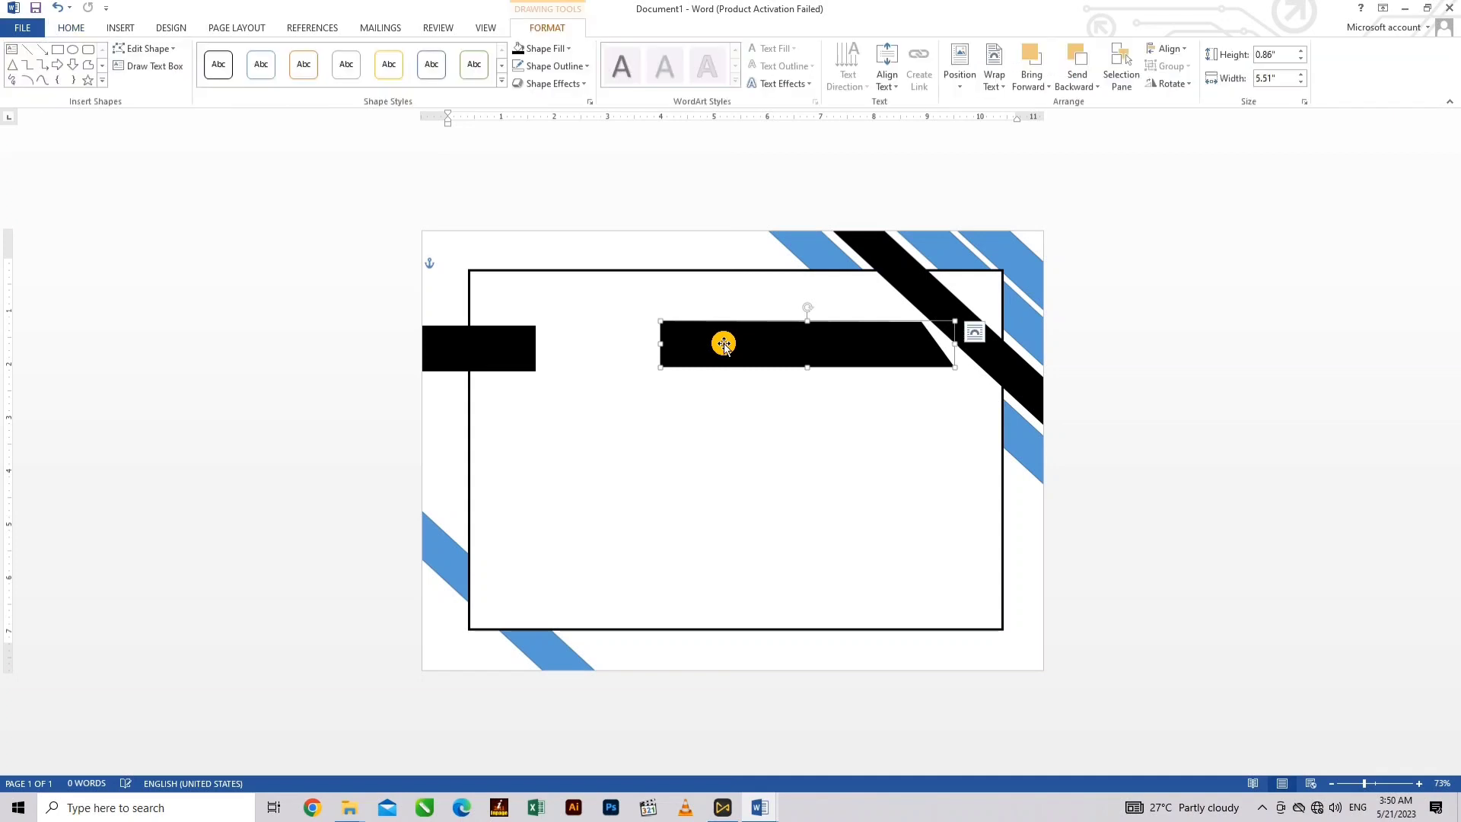
pyautogui.click(1174, 294)
pyautogui.moveTo(853, 344); pyautogui.dragTo(848, 344)
pyautogui.click(519, 349)
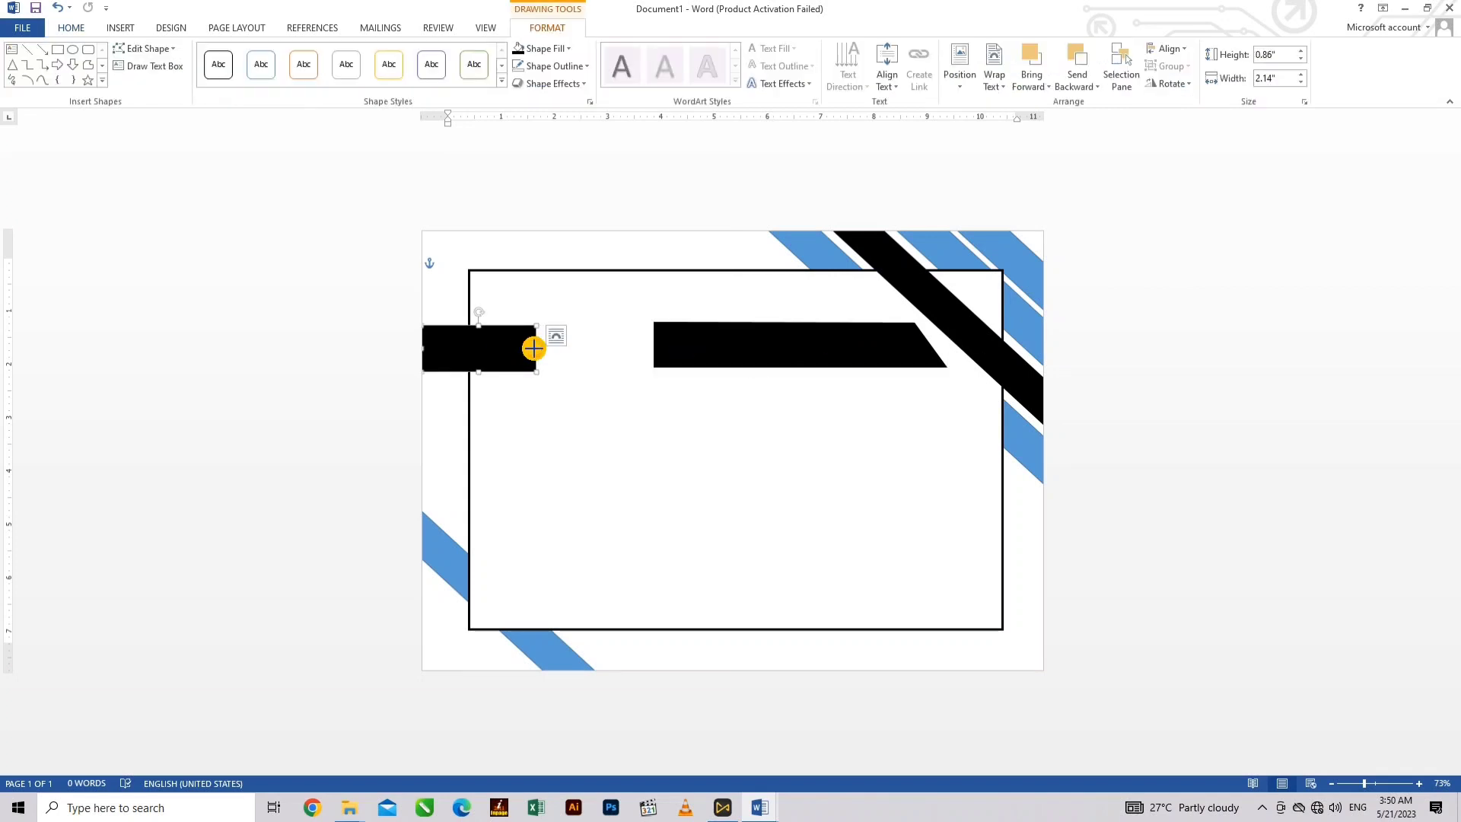
pyautogui.moveTo(536, 348); pyautogui.dragTo(529, 350)
pyautogui.click(710, 177)
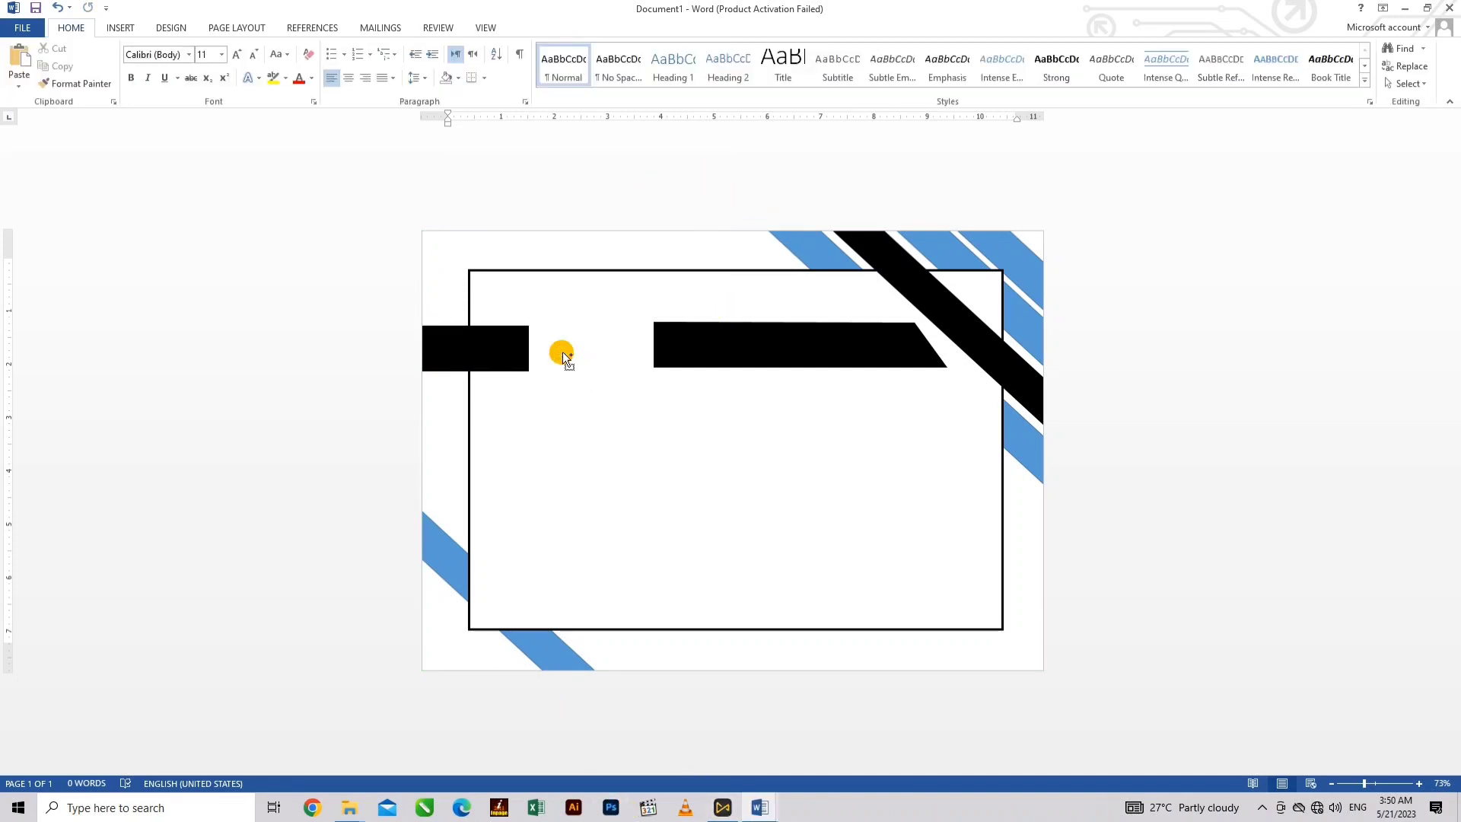
# Paste the blue DIPLOMA text box between the black bars and trim the slanted bar's left end to clear the text
pyautogui.hotkey('ctrl', 'v')
pyautogui.moveTo(589, 335); pyautogui.dragTo(550, 306)
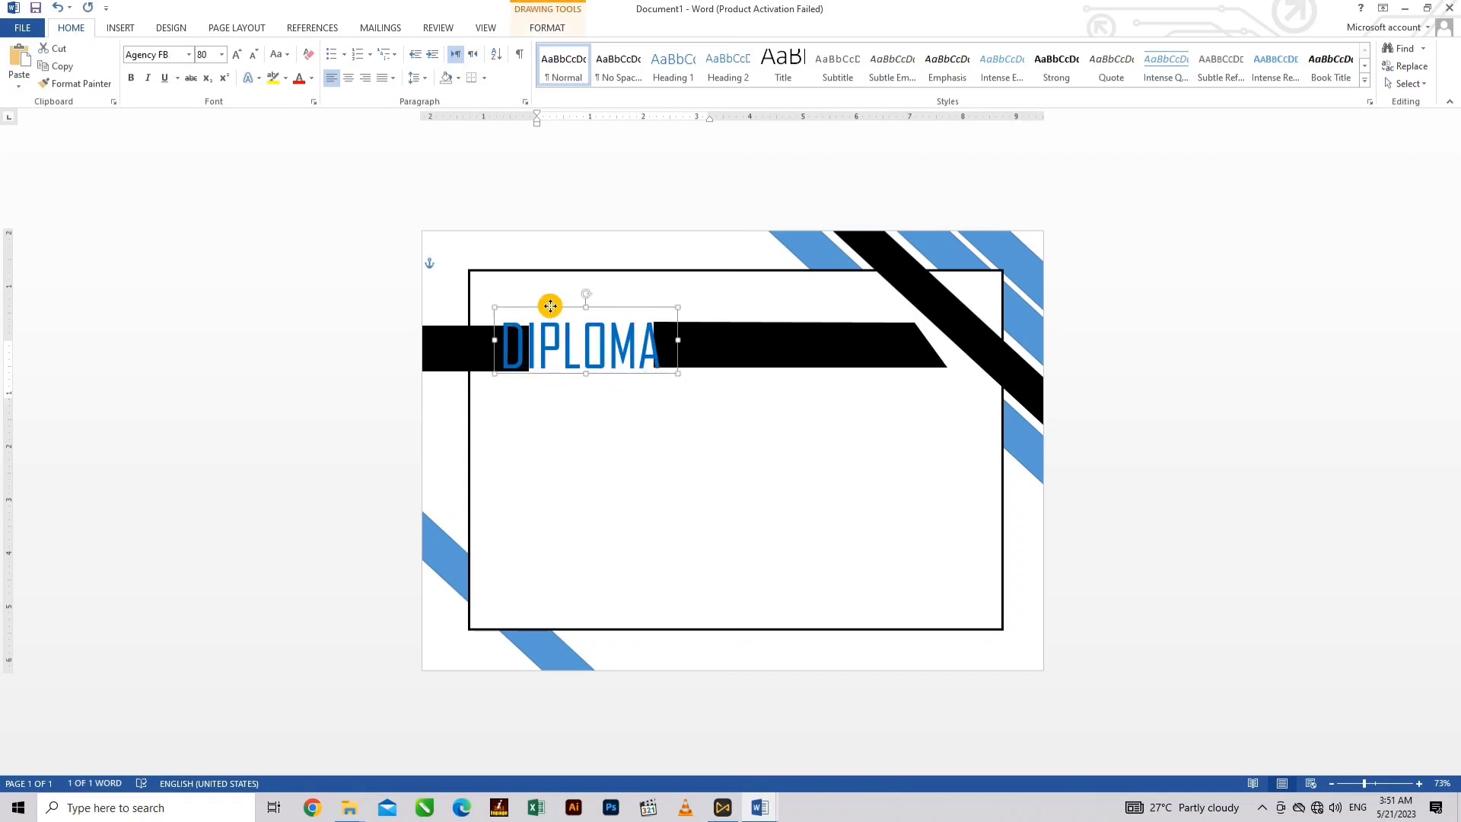
pyautogui.click(753, 343)
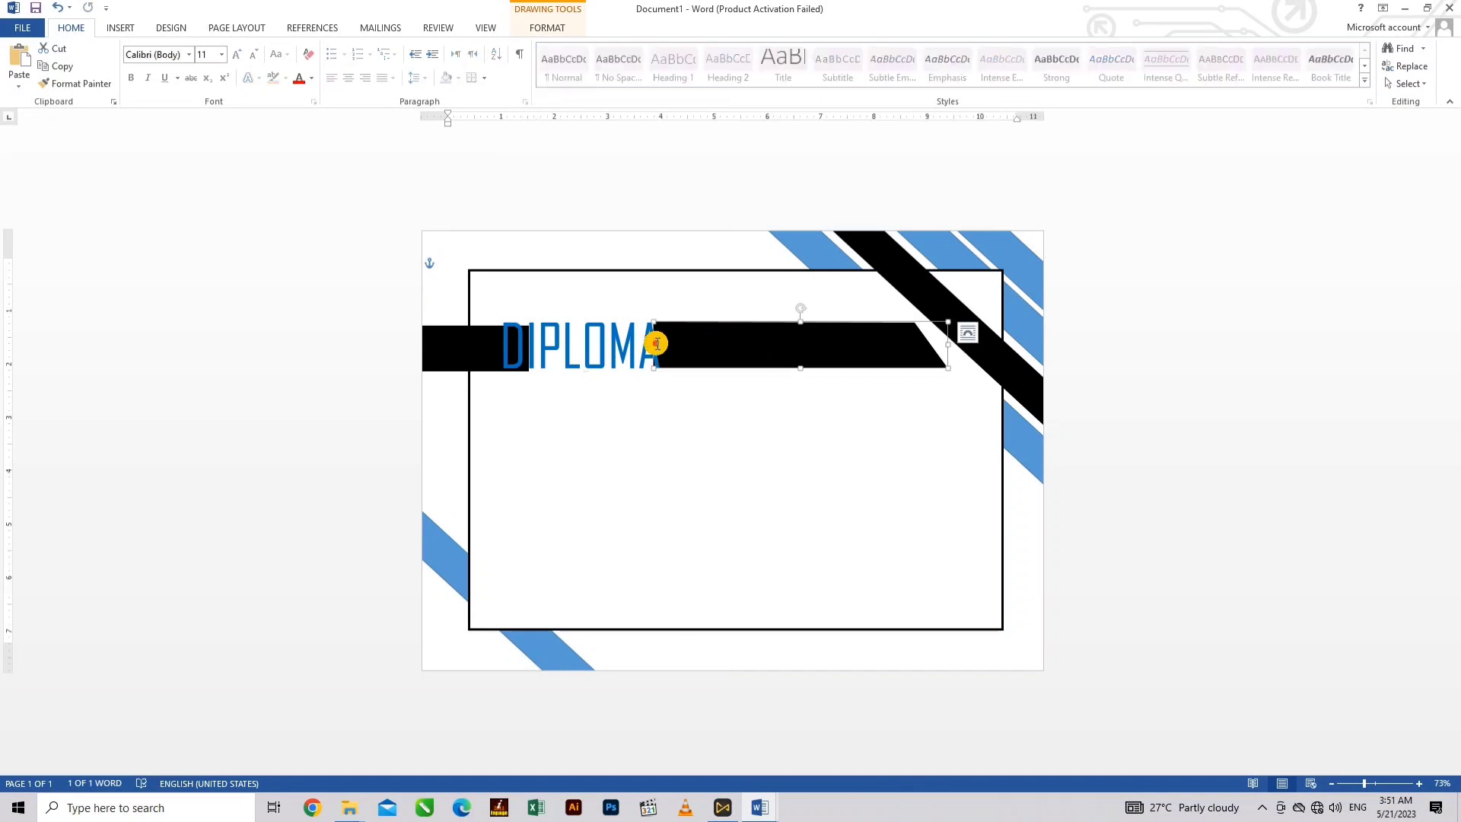
pyautogui.moveTo(659, 345); pyautogui.dragTo(665, 347)
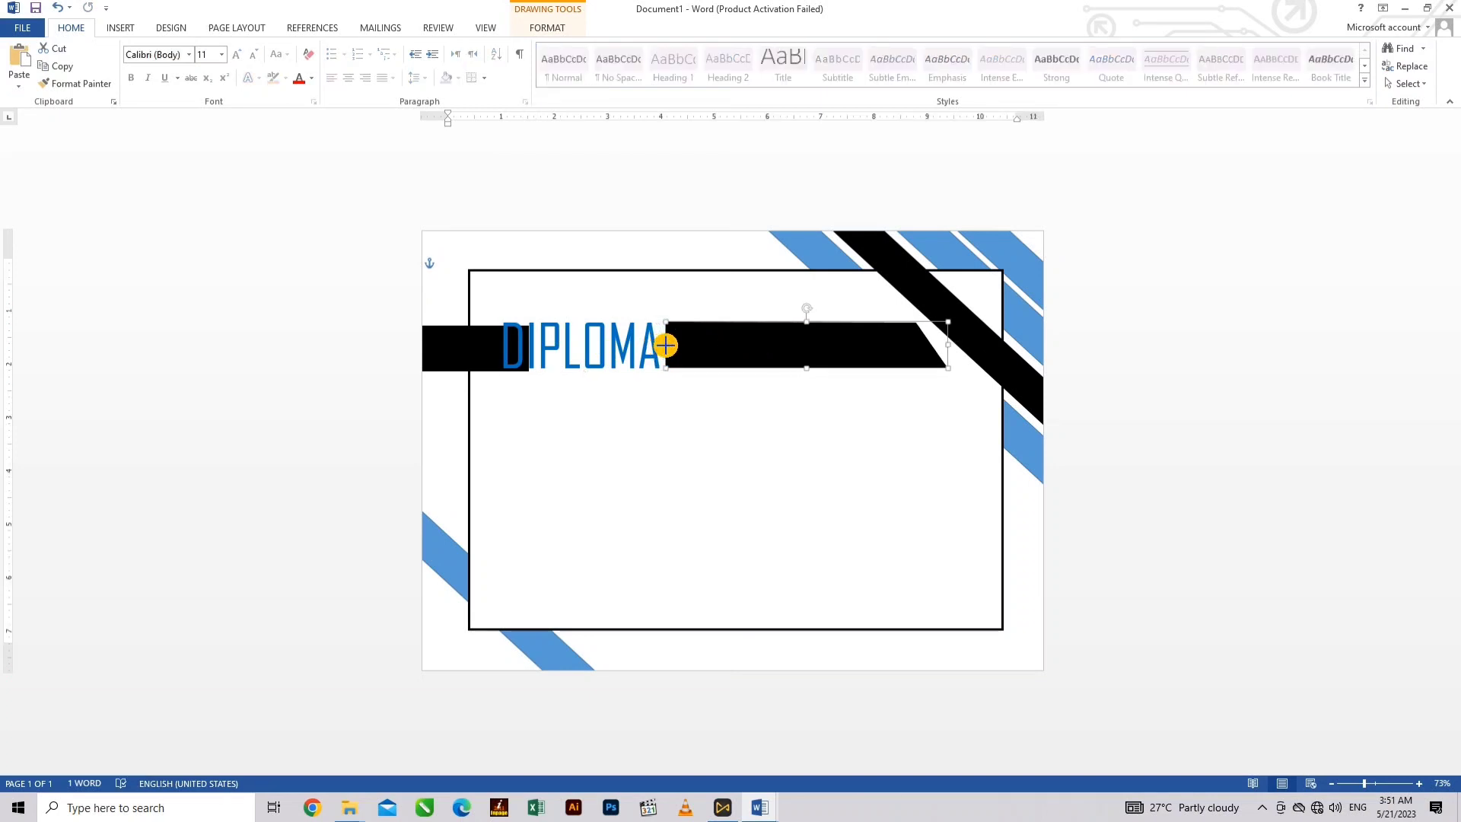
# Shorten the left black bar so it ends just before DIPLOMA, and move it up level with the slanted bar
pyautogui.click(481, 347)
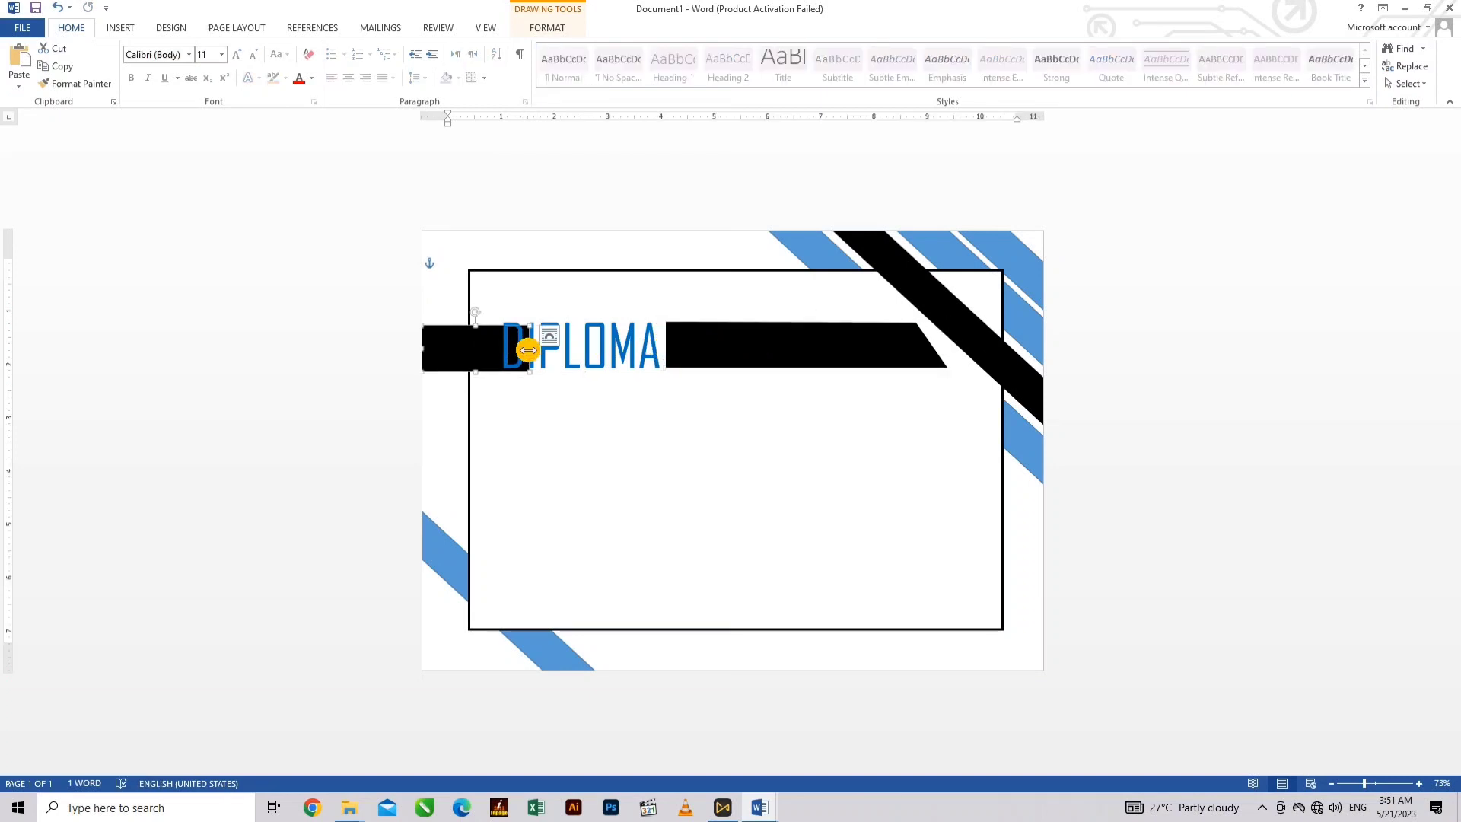
pyautogui.moveTo(528, 349); pyautogui.dragTo(503, 349)
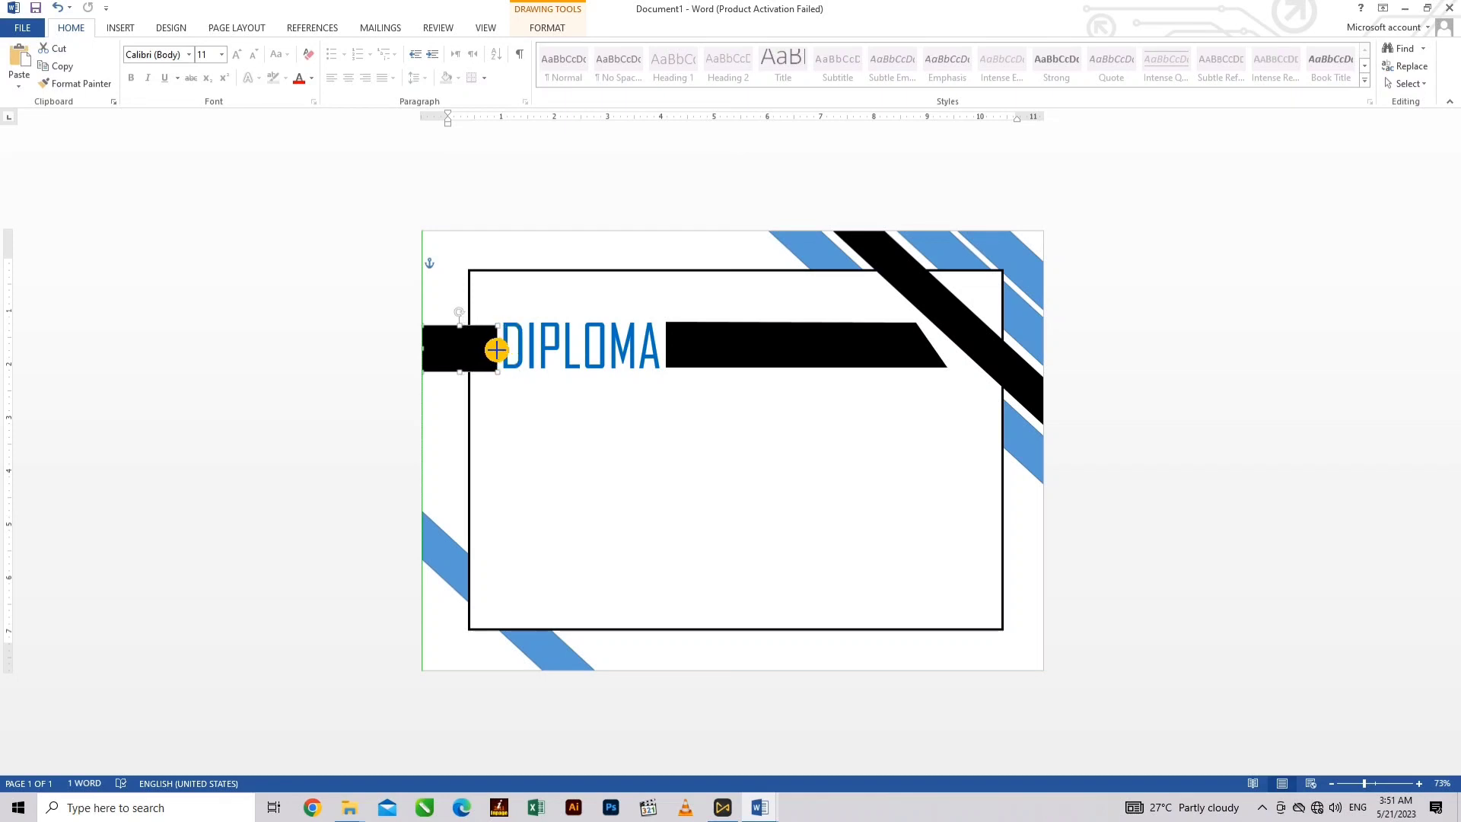
pyautogui.moveTo(497, 350); pyautogui.dragTo(495, 350)
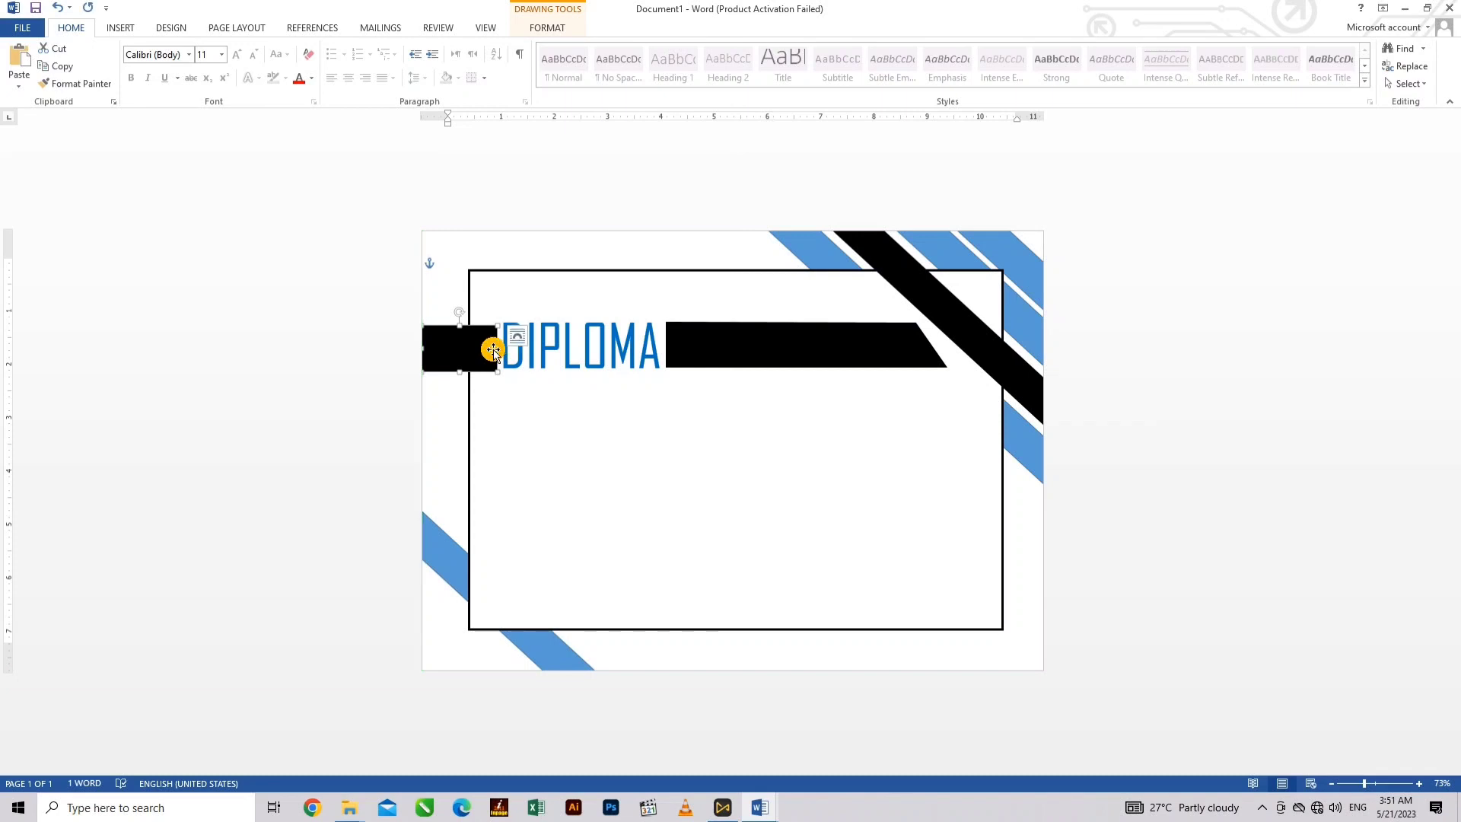
pyautogui.press('Up')
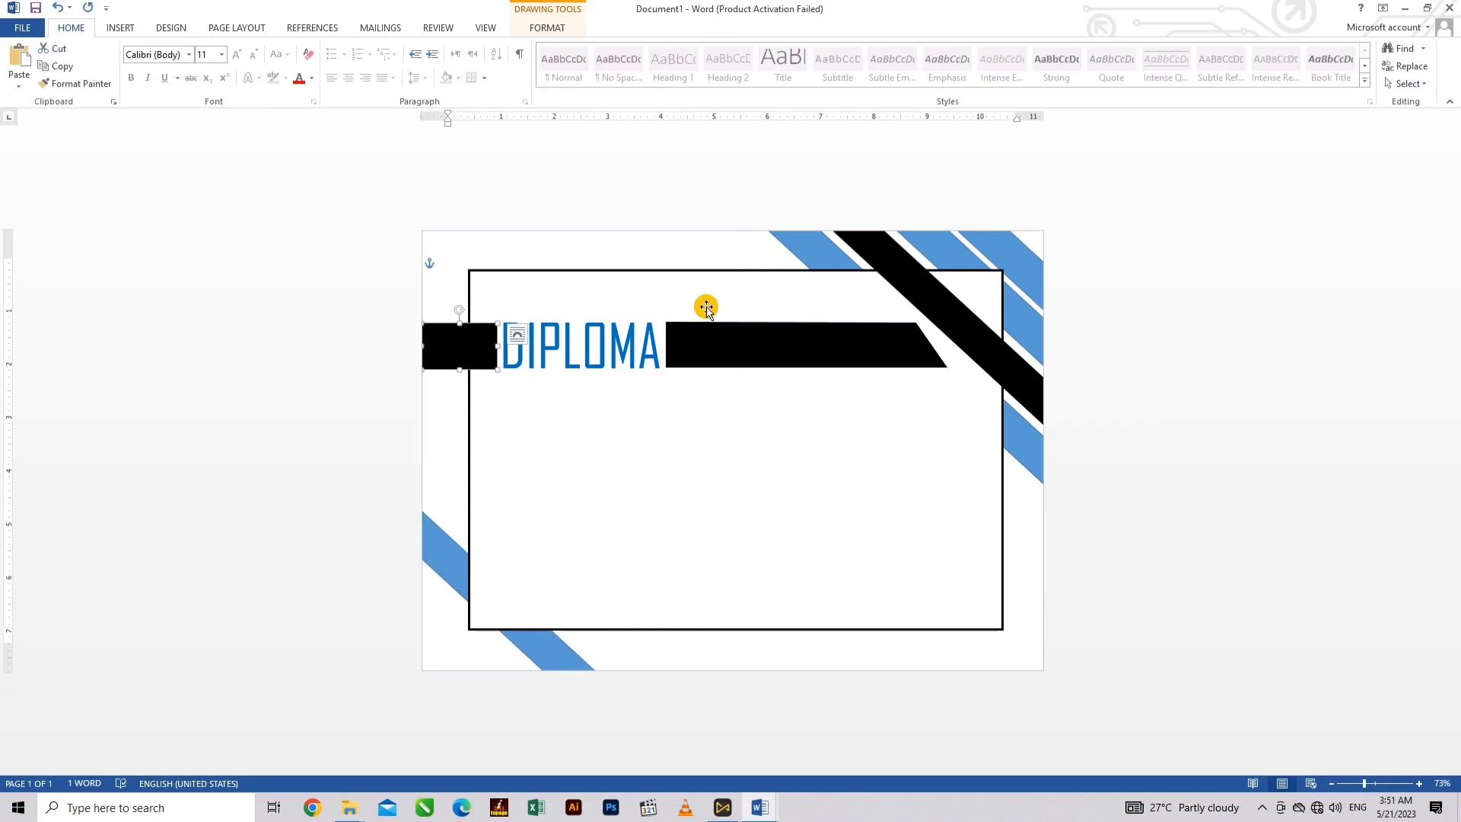
# Paste the CERTIFICATE OF ACHIEVEMENT text box and place it directly above DIPLOMA
pyautogui.hotkey('ctrl', 'v')
pyautogui.moveTo(573, 329); pyautogui.dragTo(529, 299)
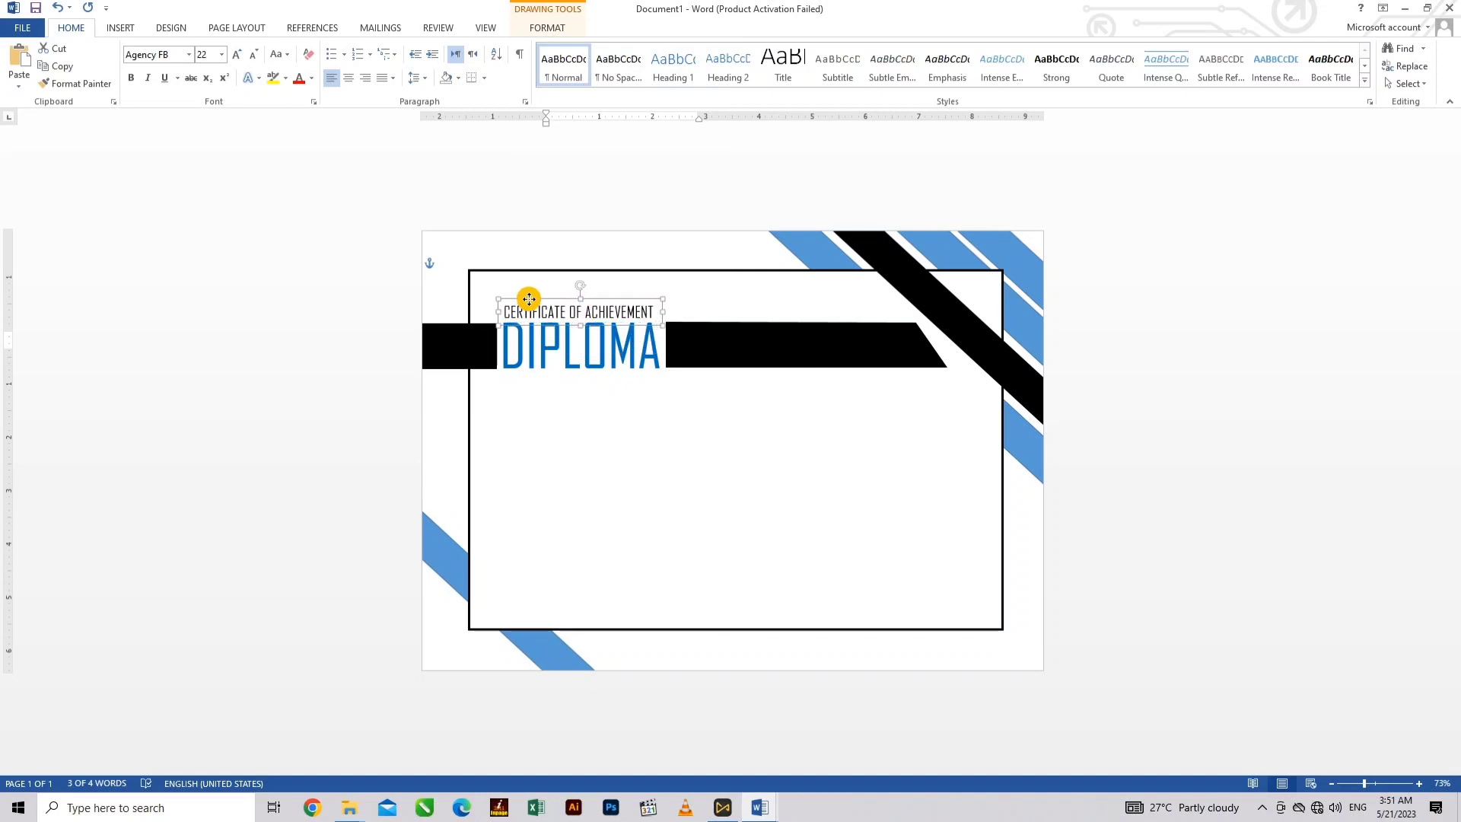